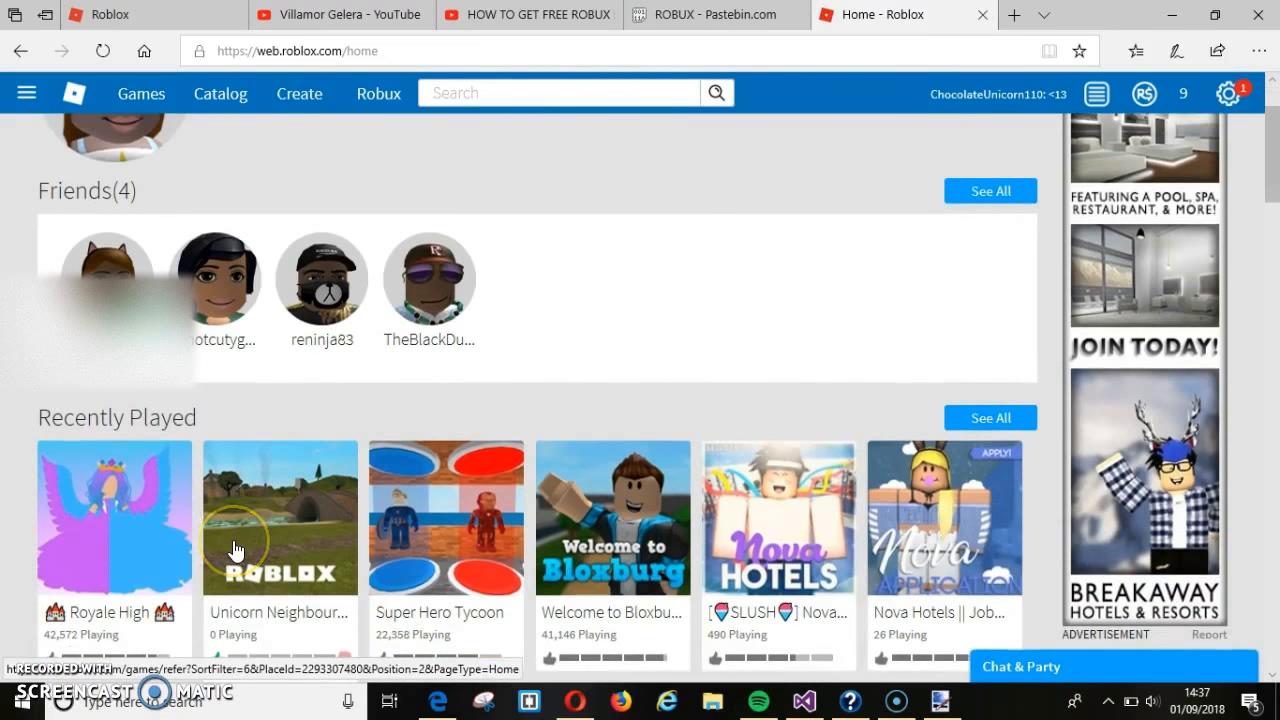
- Open the Unicorn Neighbourhood game page and advance its screenshot slideshow twice
left_click(283, 550)
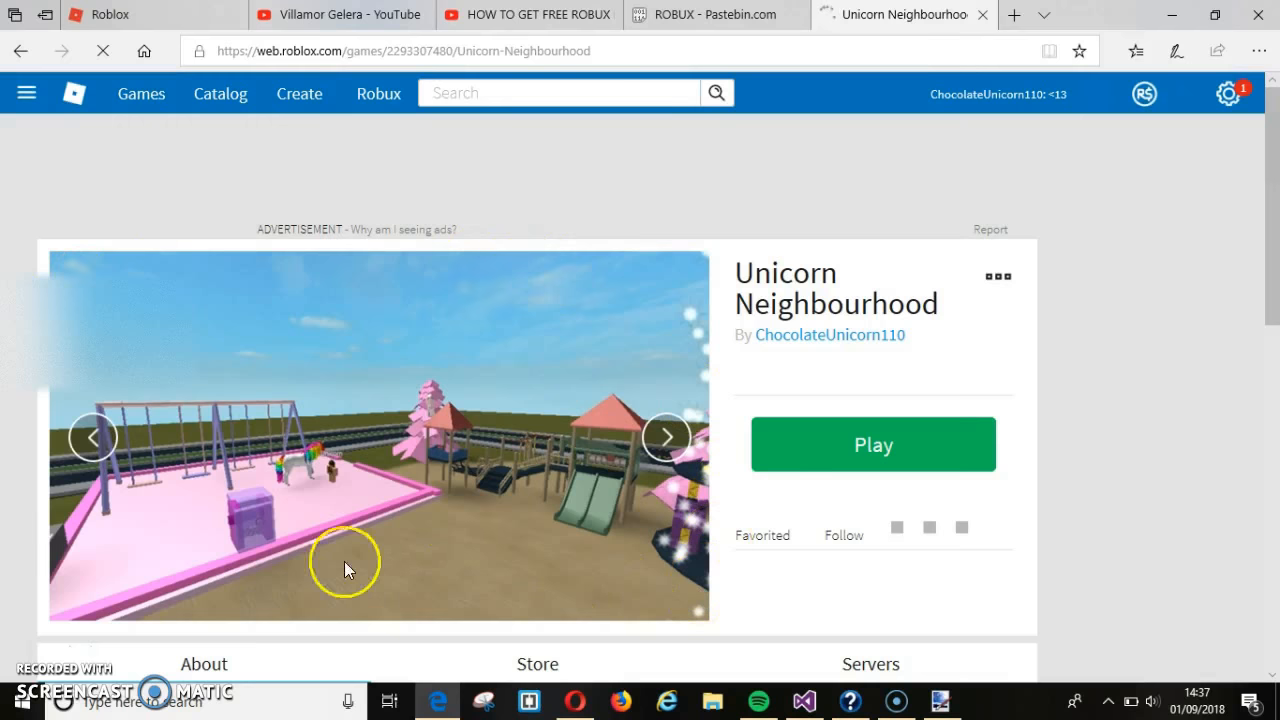
left_click(663, 437)
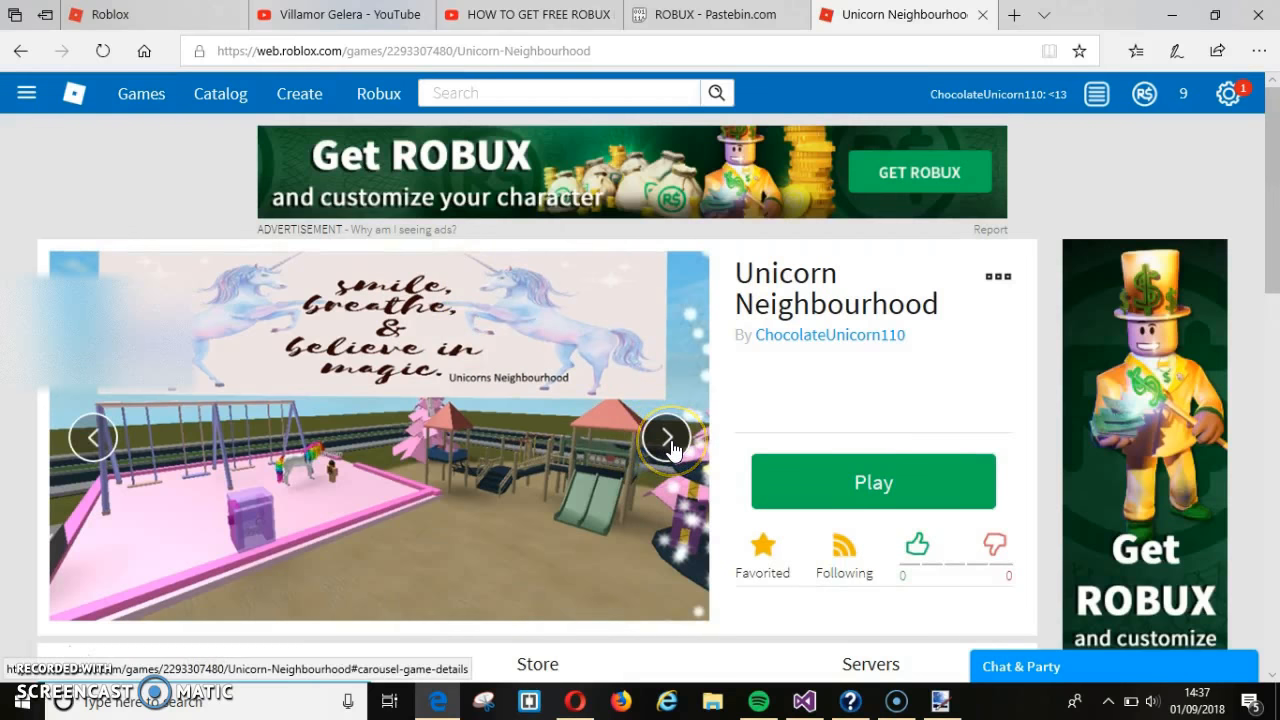
left_click(667, 438)
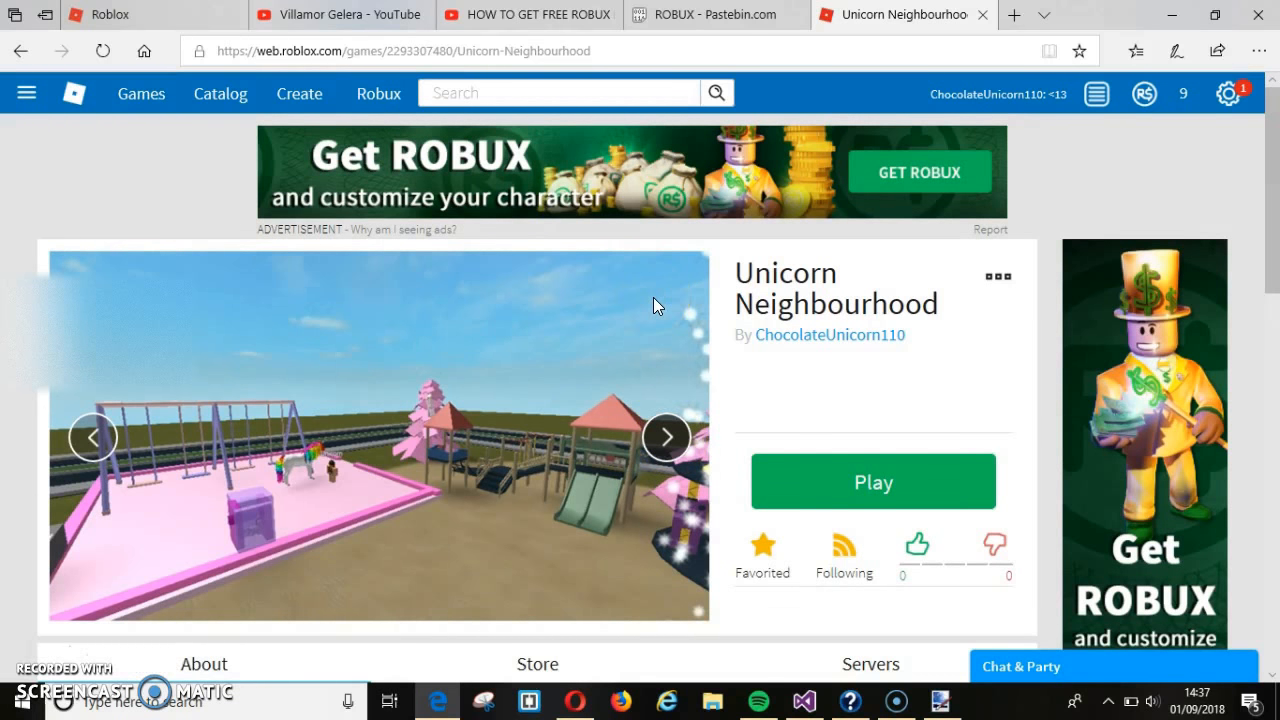
- Bring the blank 800 × 600 paint.net image to the front
left_click(933, 692)
mouse_move(938, 694)
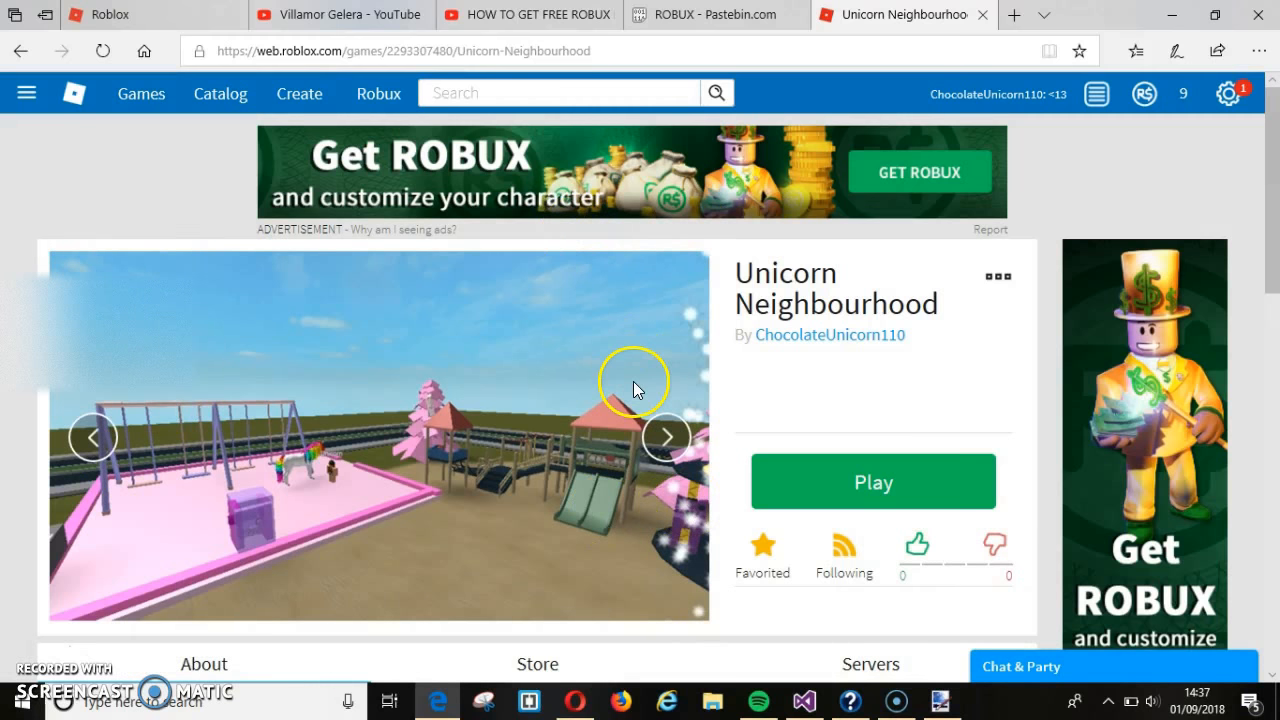
left_click(950, 712)
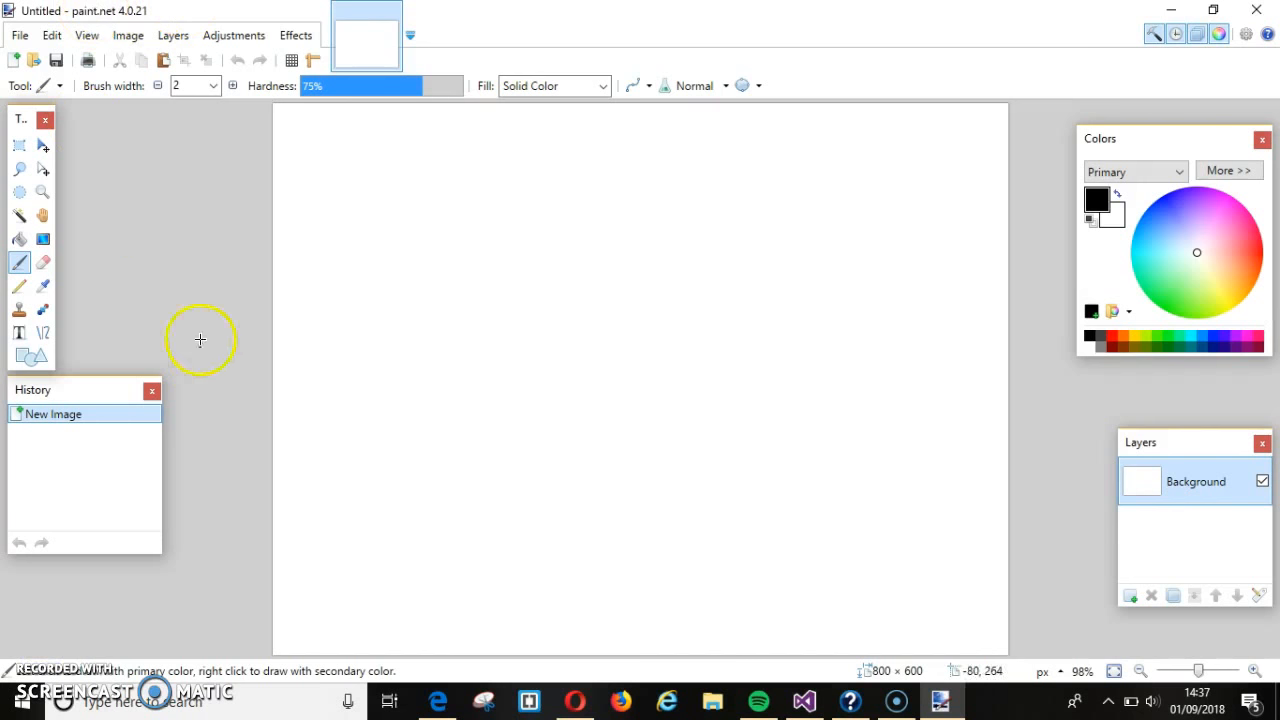
left_click(199, 106)
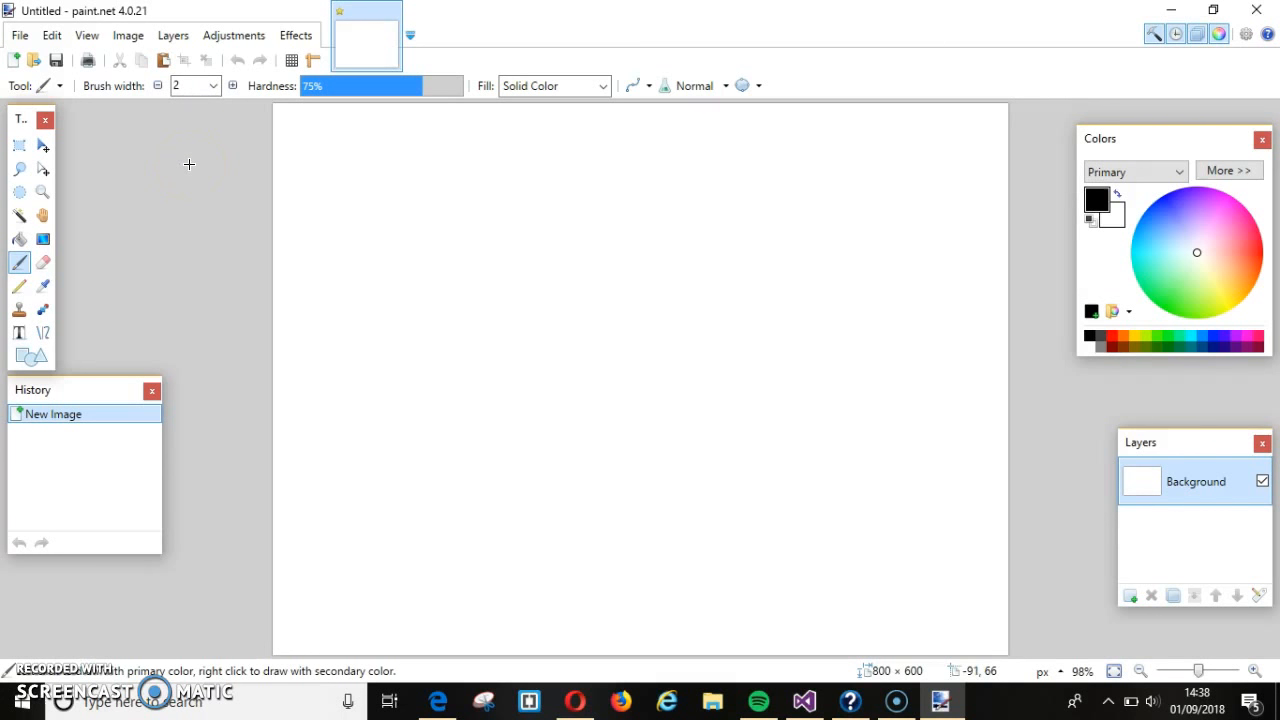
left_click(19, 172)
left_click(45, 147)
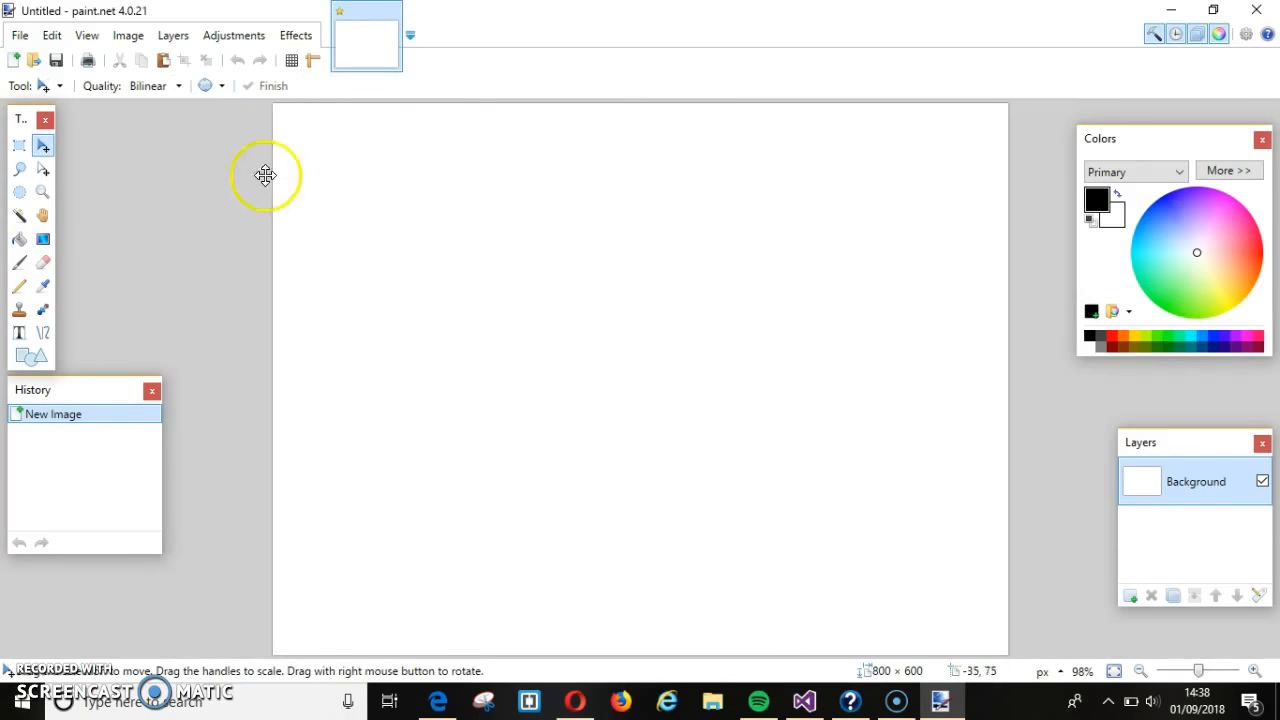
key("ctrl+a")
left_click_drag(395, 349, 207, 241)
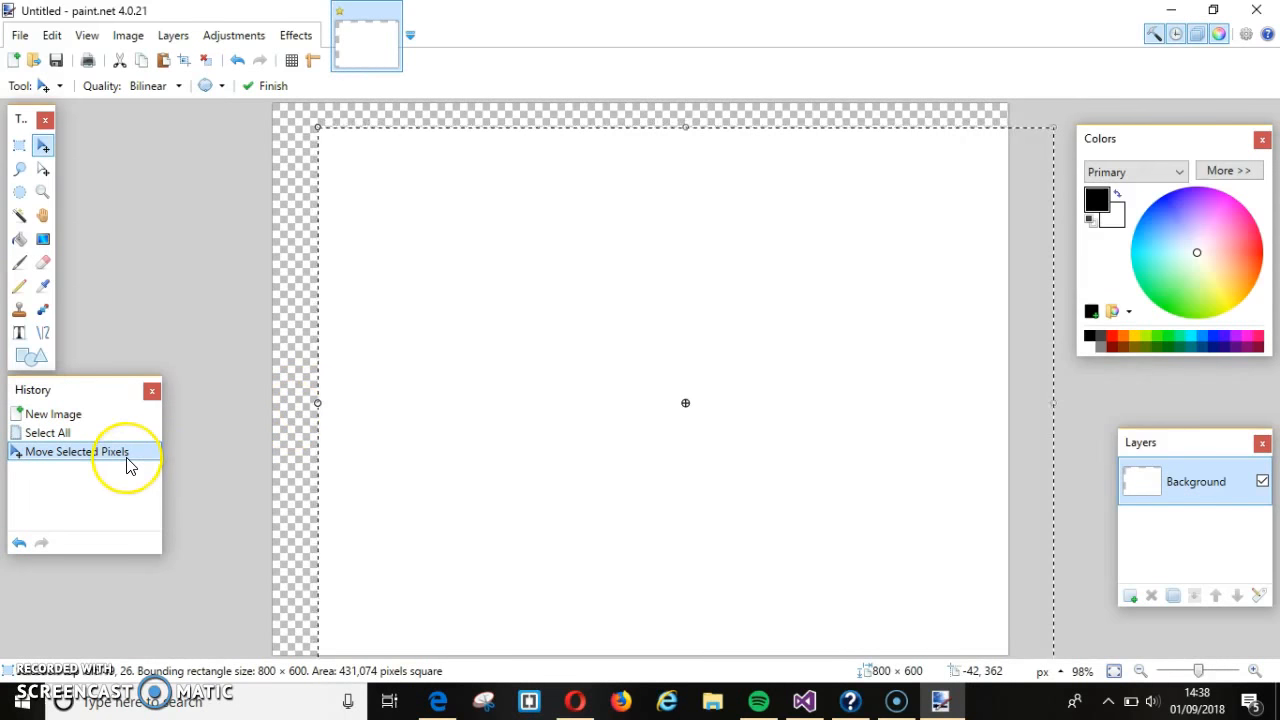
key("BackSpace")
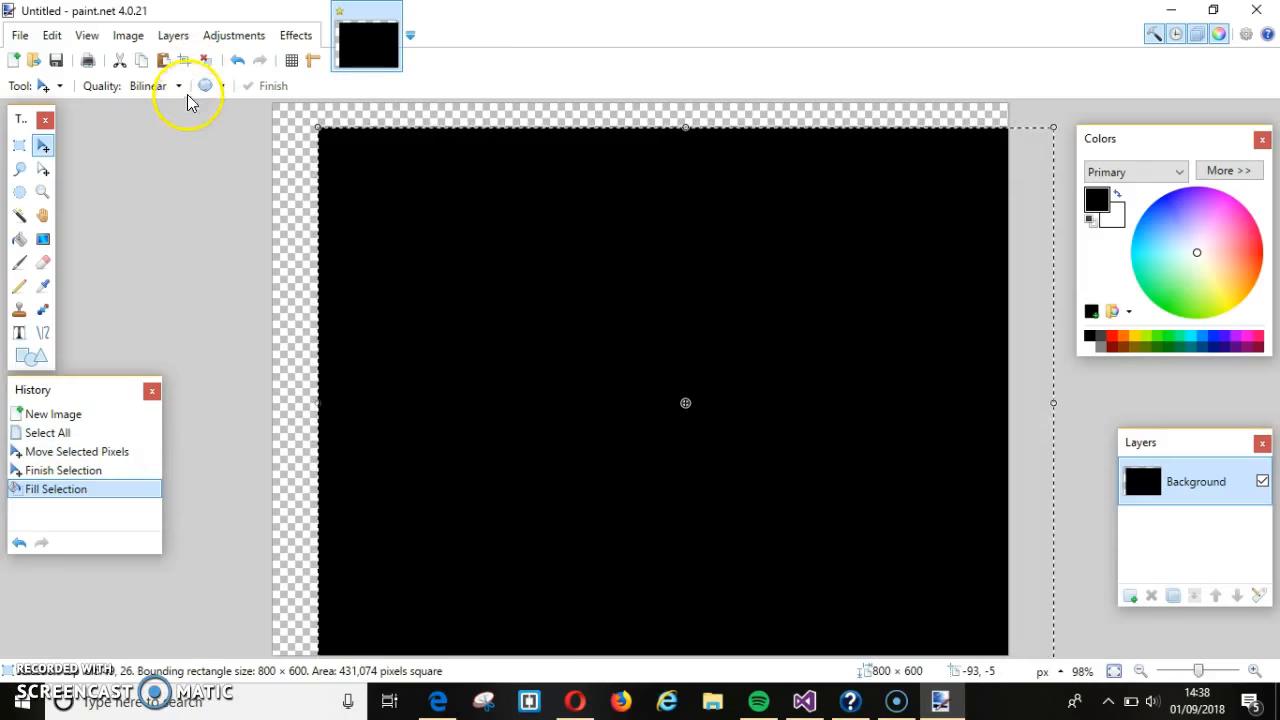
left_click(229, 55)
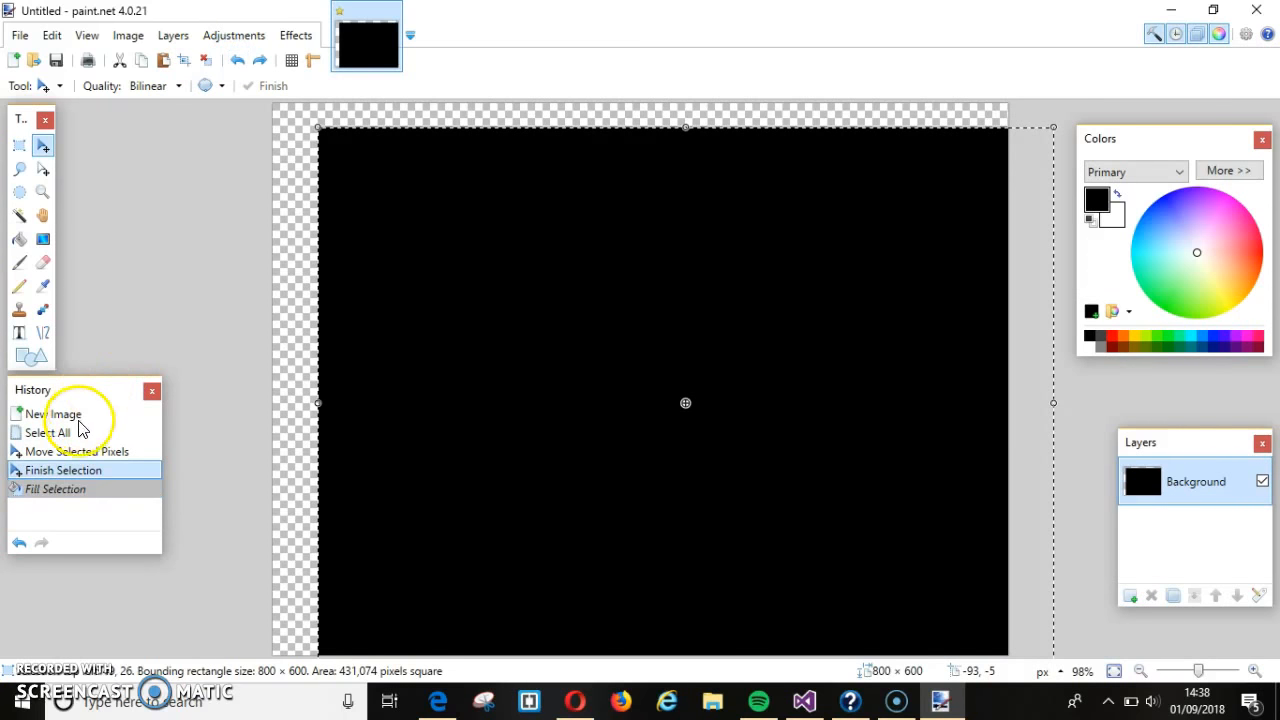
left_click(82, 430)
left_click(78, 414)
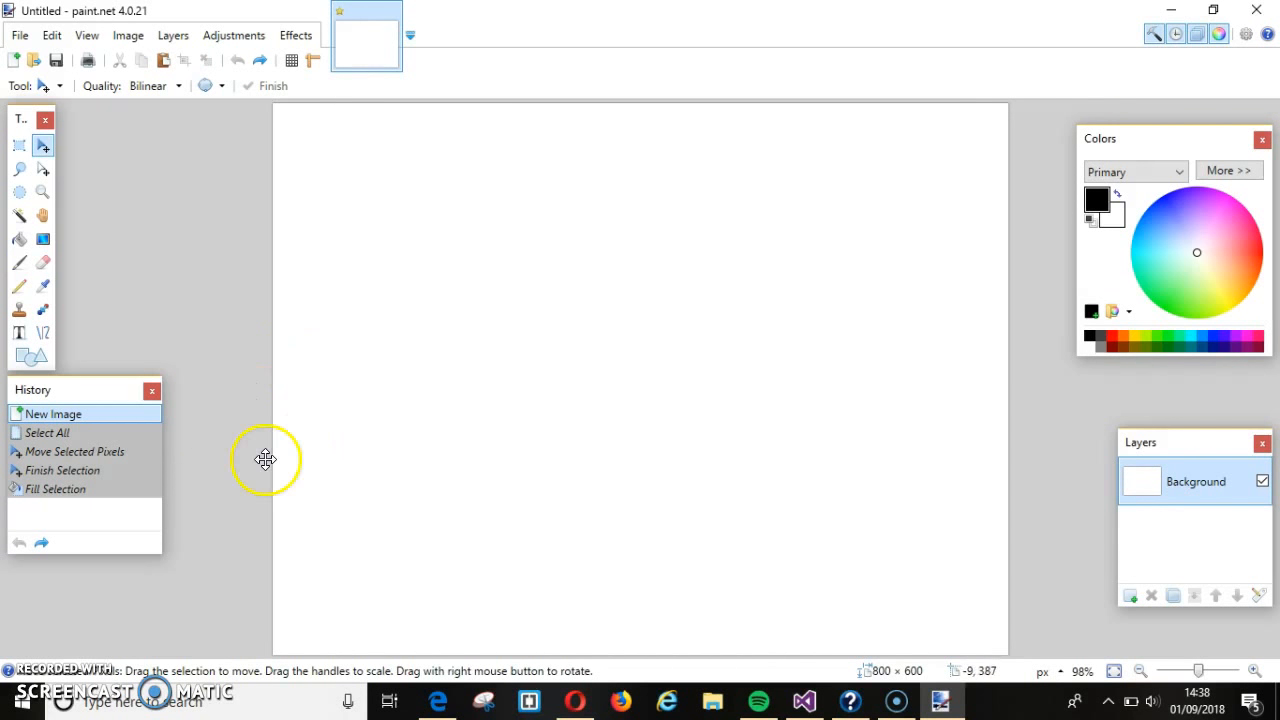
left_click(437, 703)
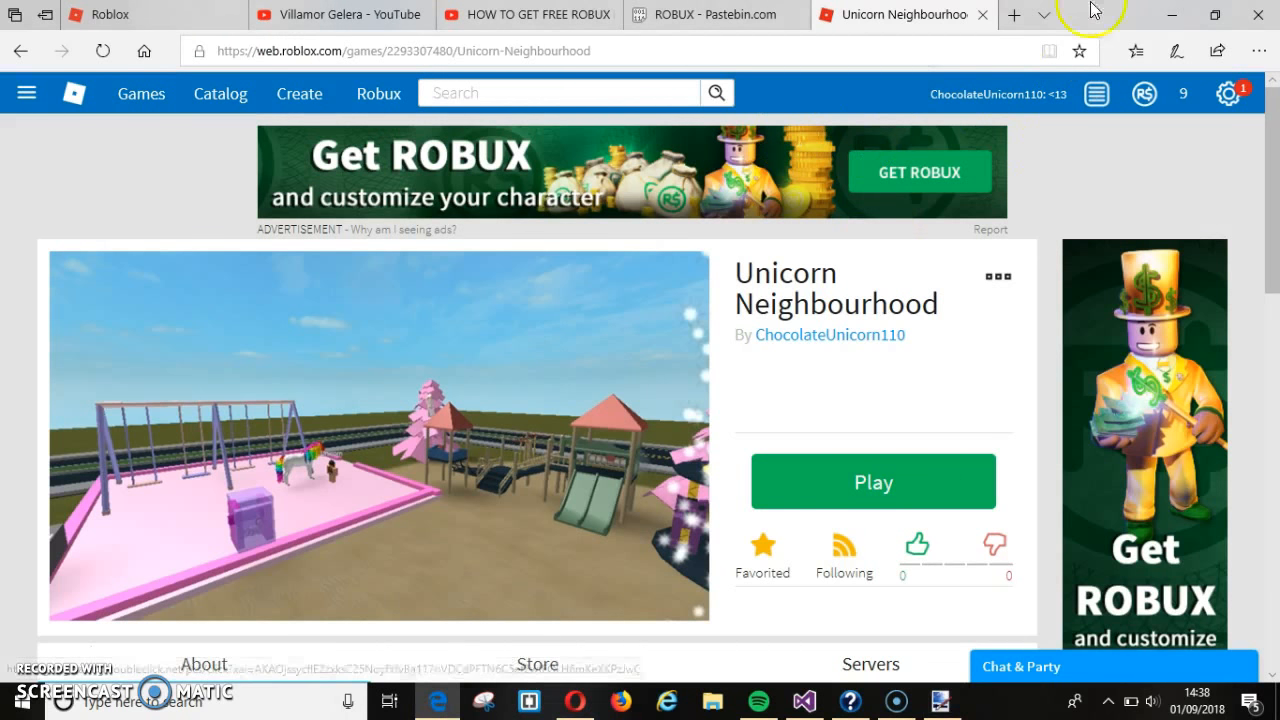
- Search Bing for 'unicorn background' in a new browser tab
left_click(1015, 17)
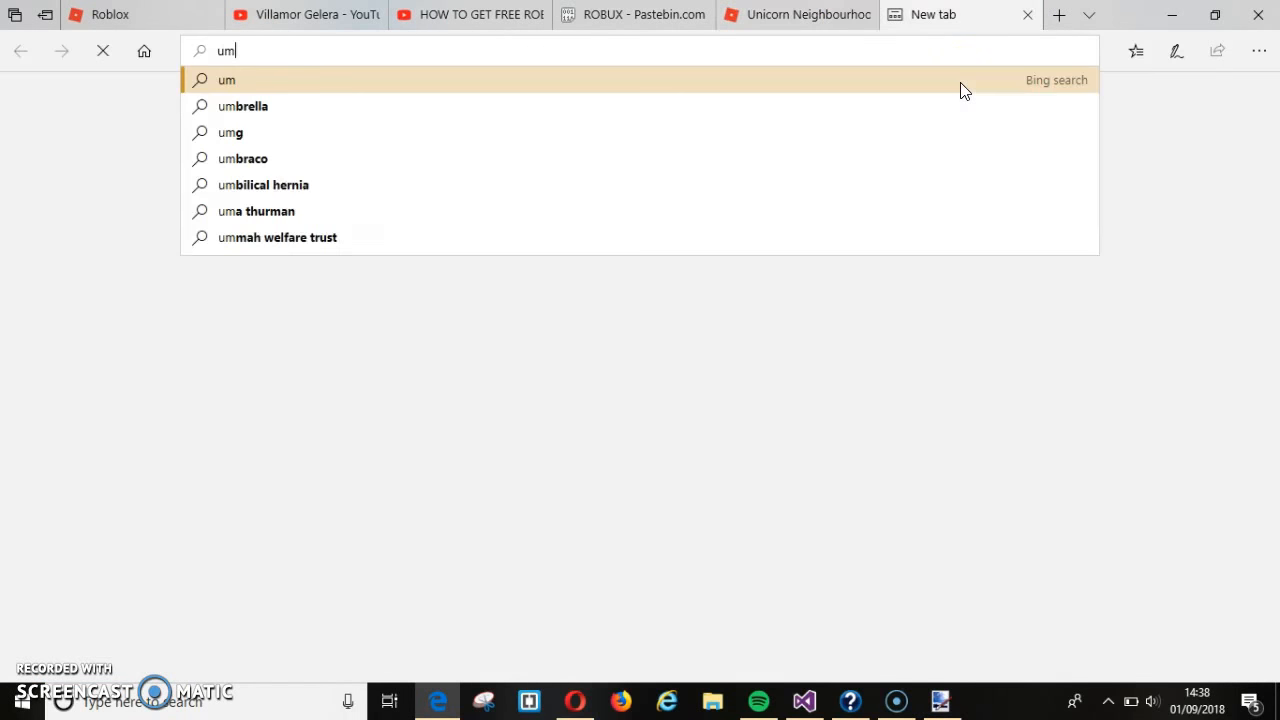
type("unic")
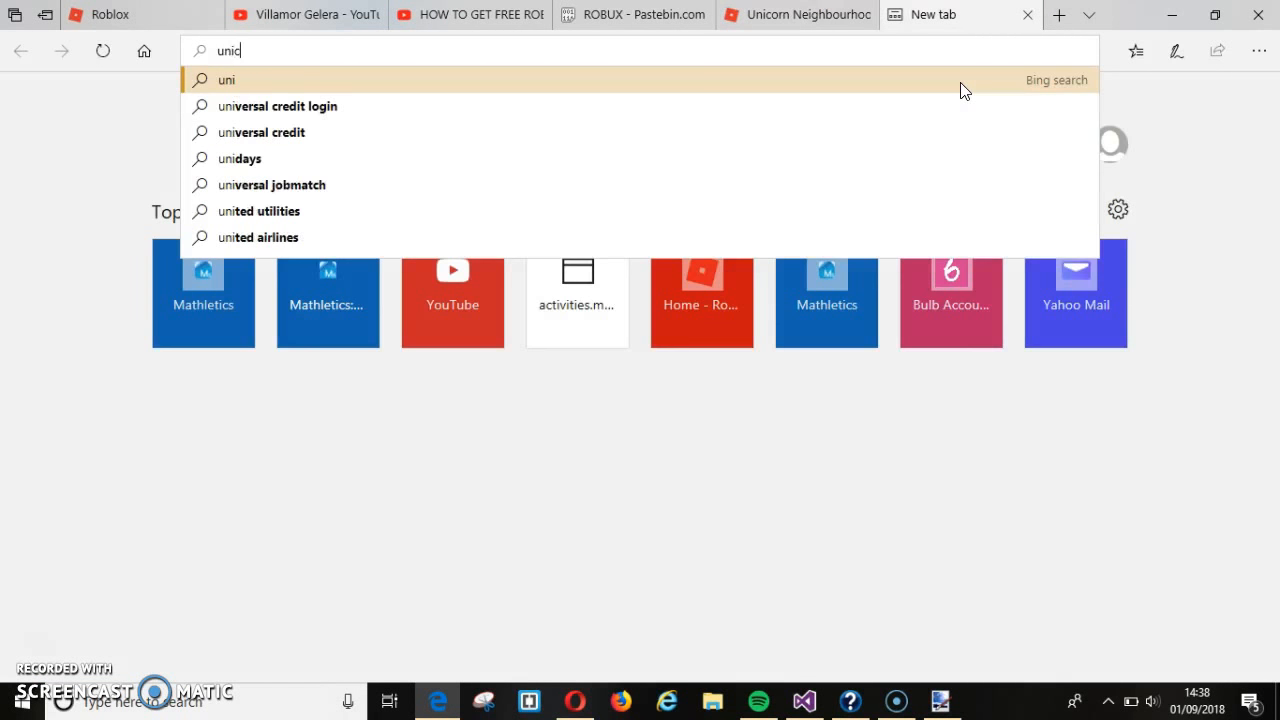
type("orn back")
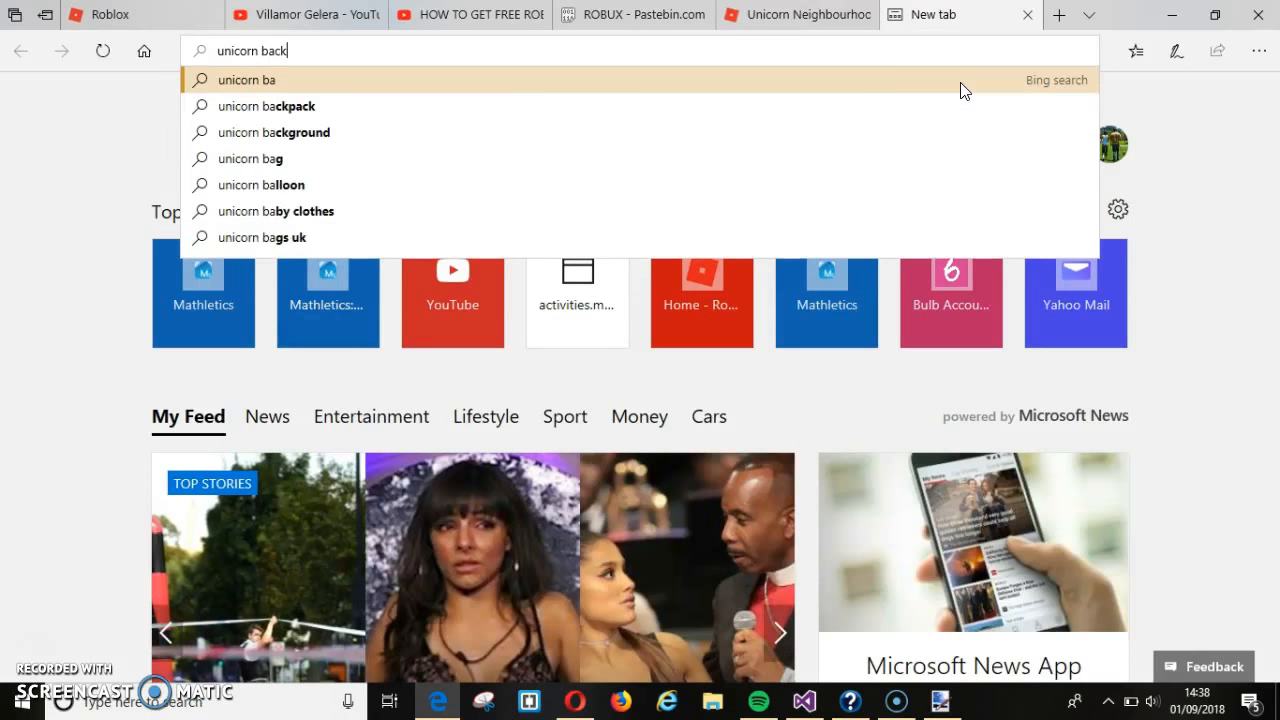
type("ground")
key("Return")
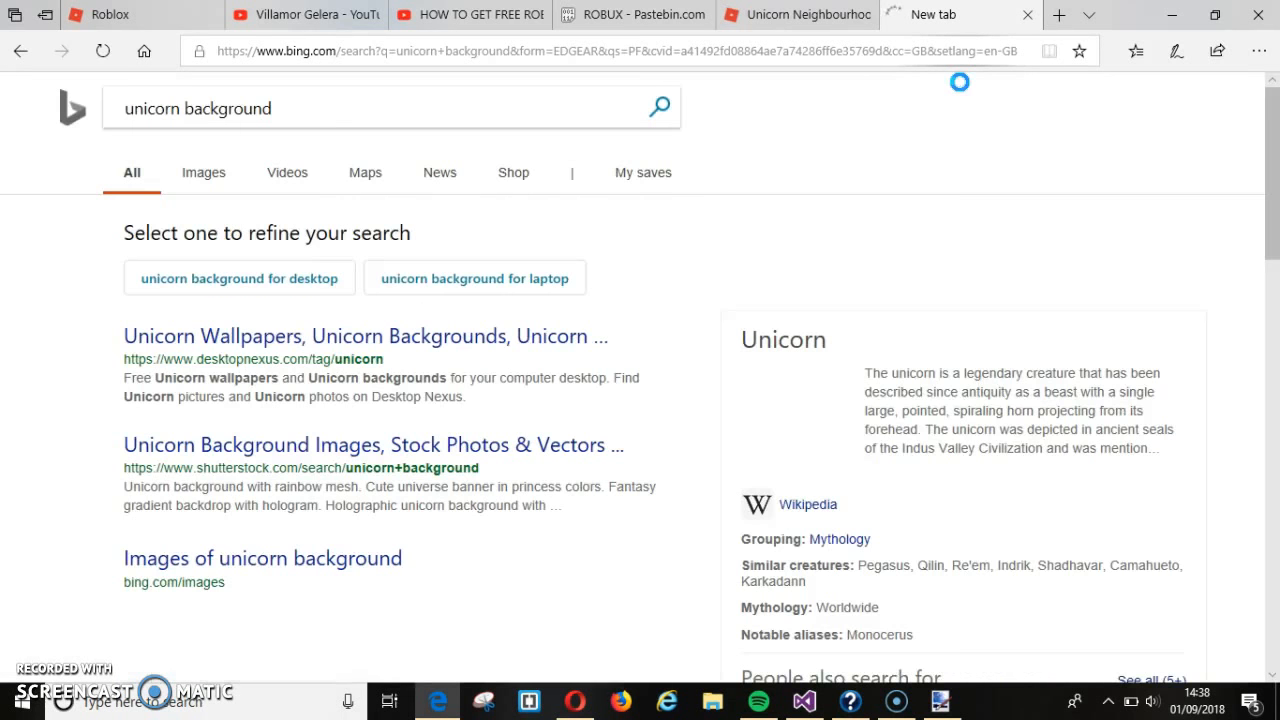
- Copy the pink galloping unicorn picture and return to paint.net
scroll(596, 486, "down", 1)
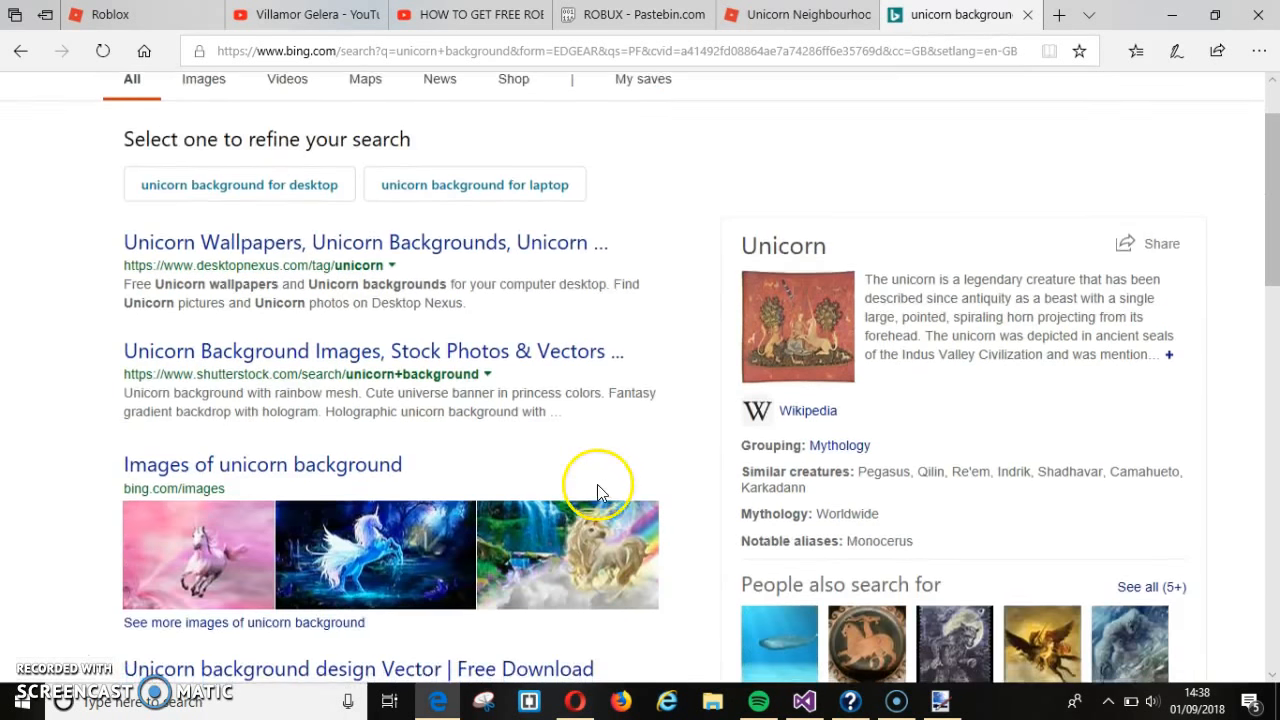
right_click(197, 545)
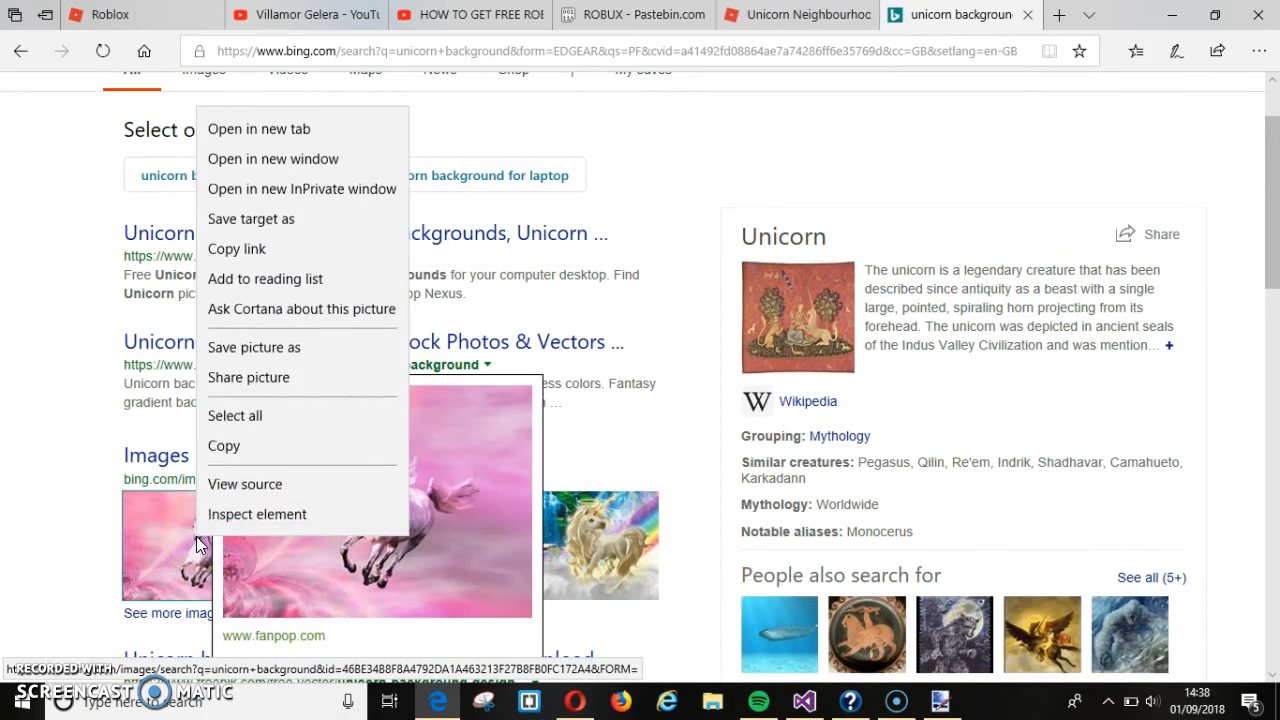
left_click(273, 450)
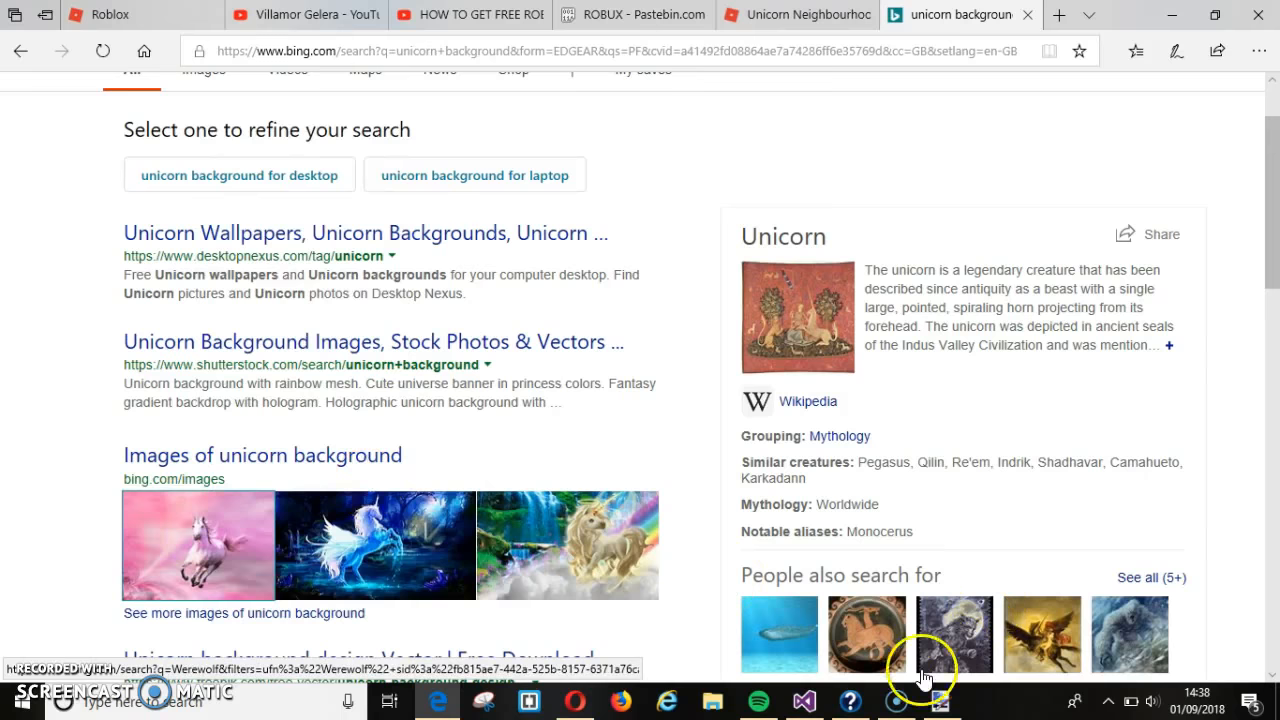
left_click(942, 703)
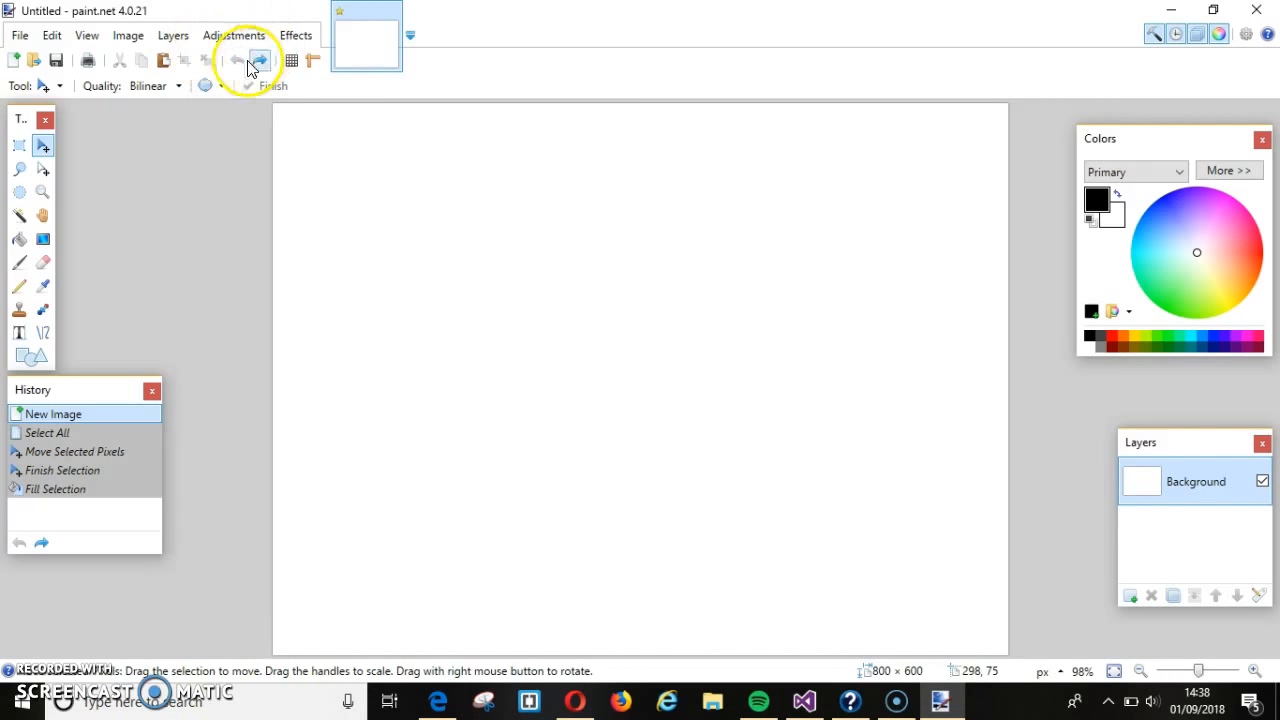
- Paste the pink unicorn picture and stretch it to fill the 800 × 600 canvas
left_click(161, 62)
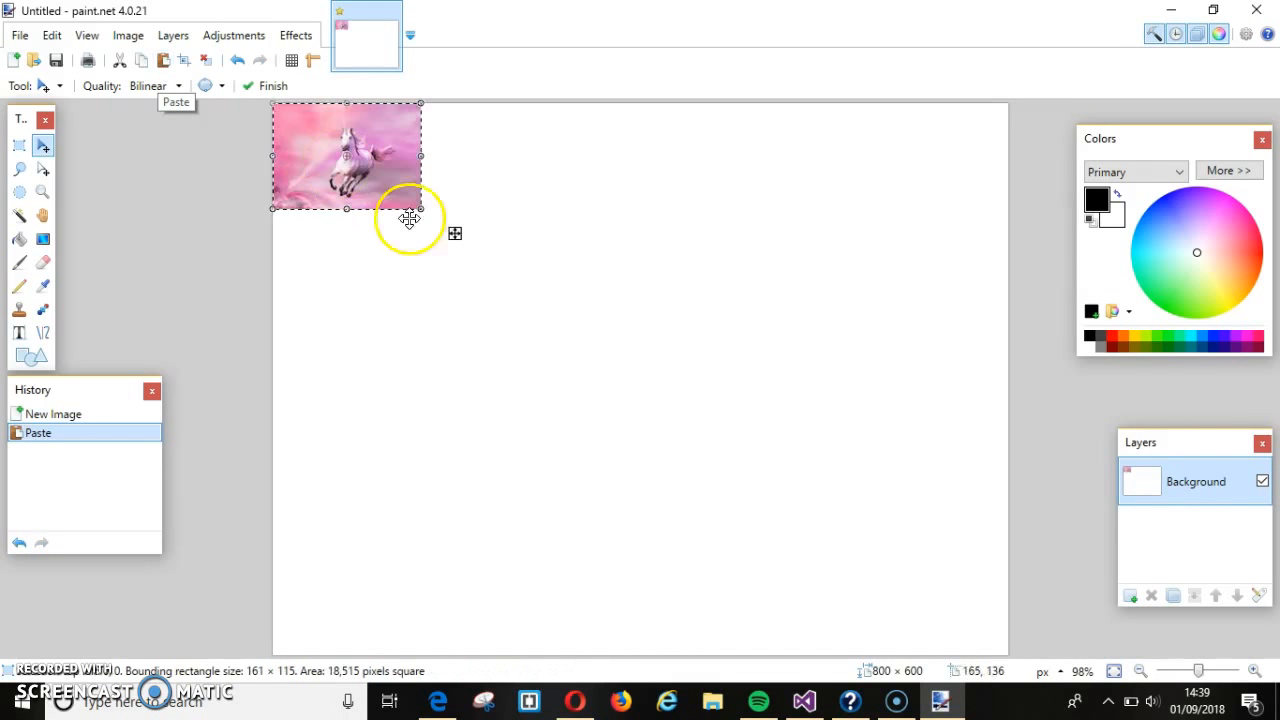
left_click_drag(421, 208, 1035, 602)
left_click_drag(1019, 645, 1019, 662)
left_click(1080, 546)
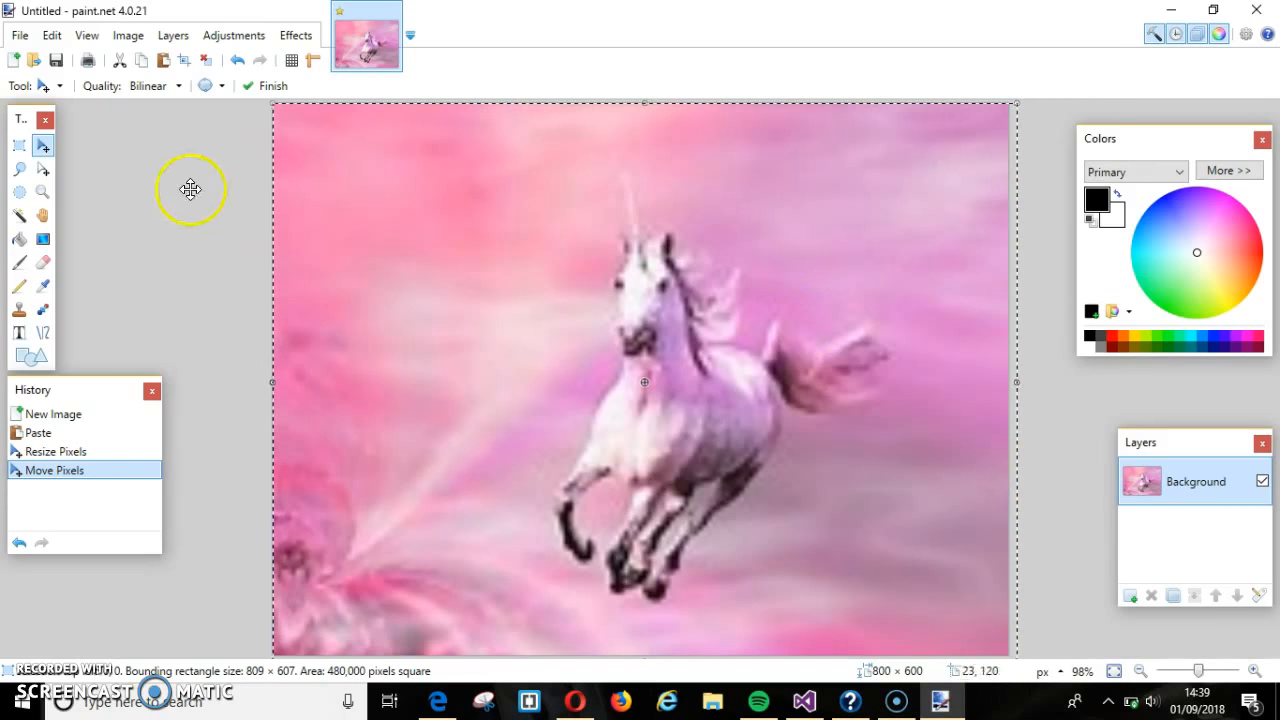
left_click(19, 332)
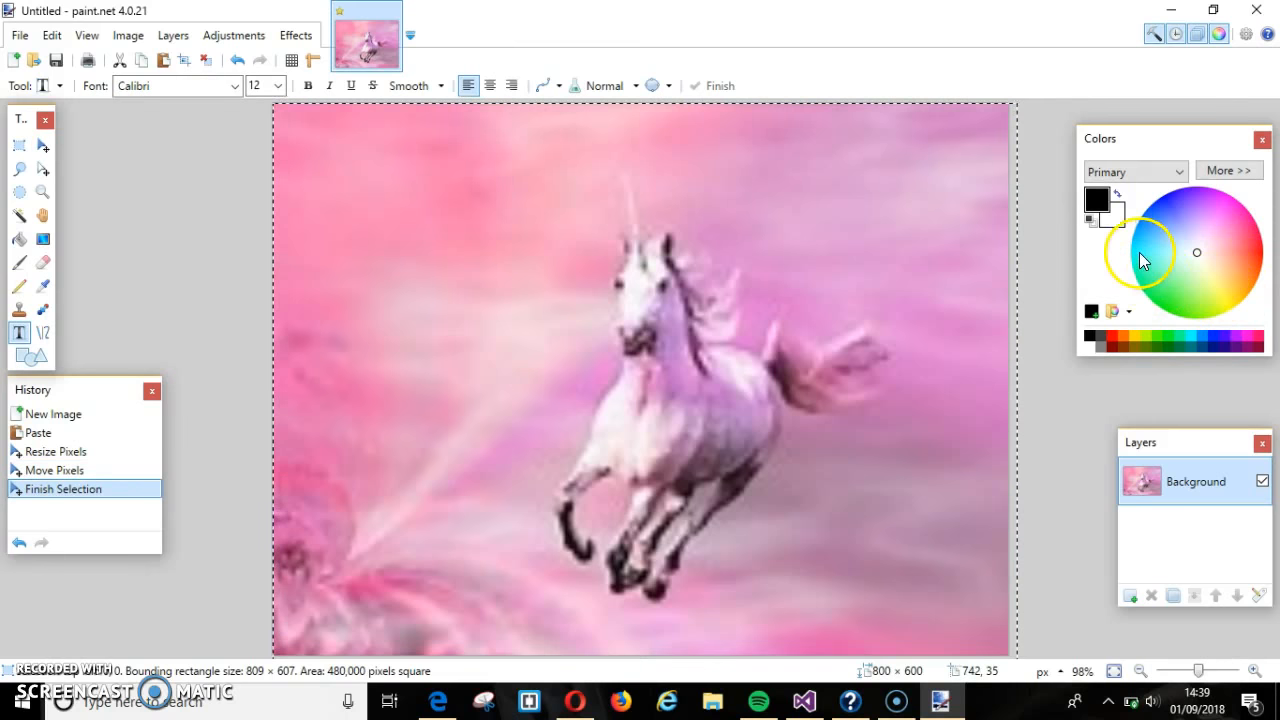
- Start a black text line near the top in bold Cooper Black, size 28
left_click(1090, 337)
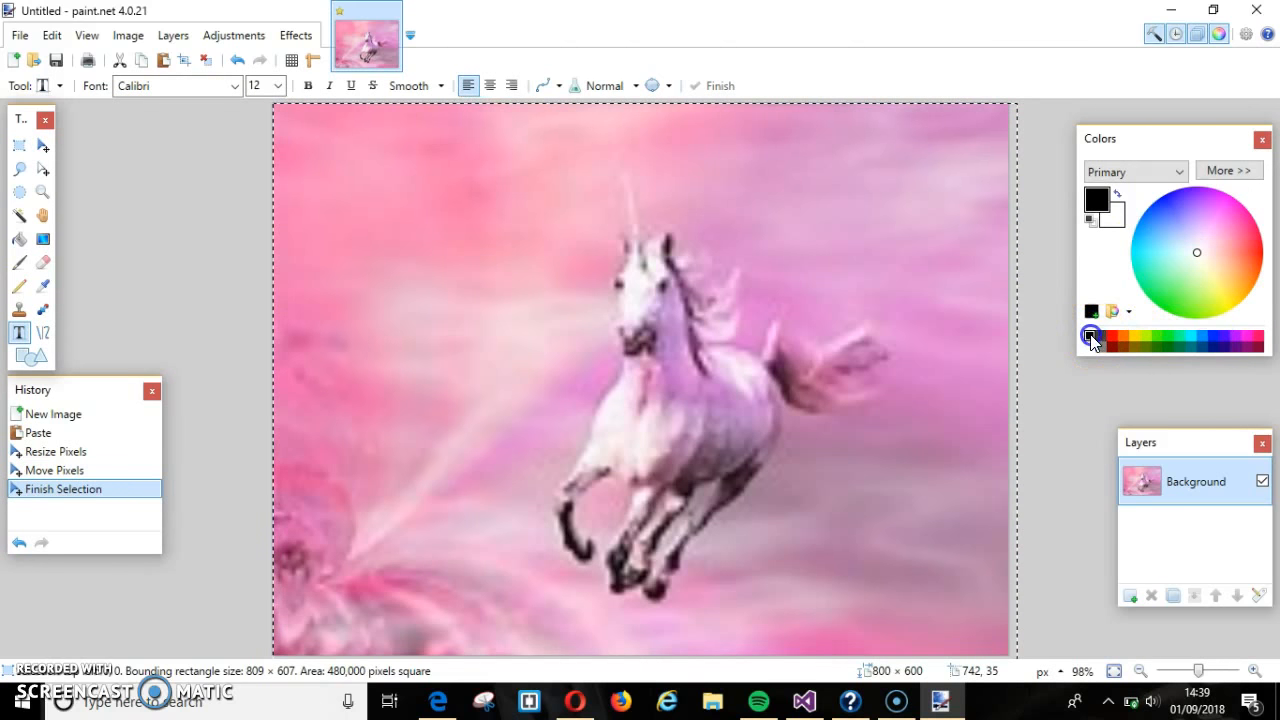
left_click(514, 177)
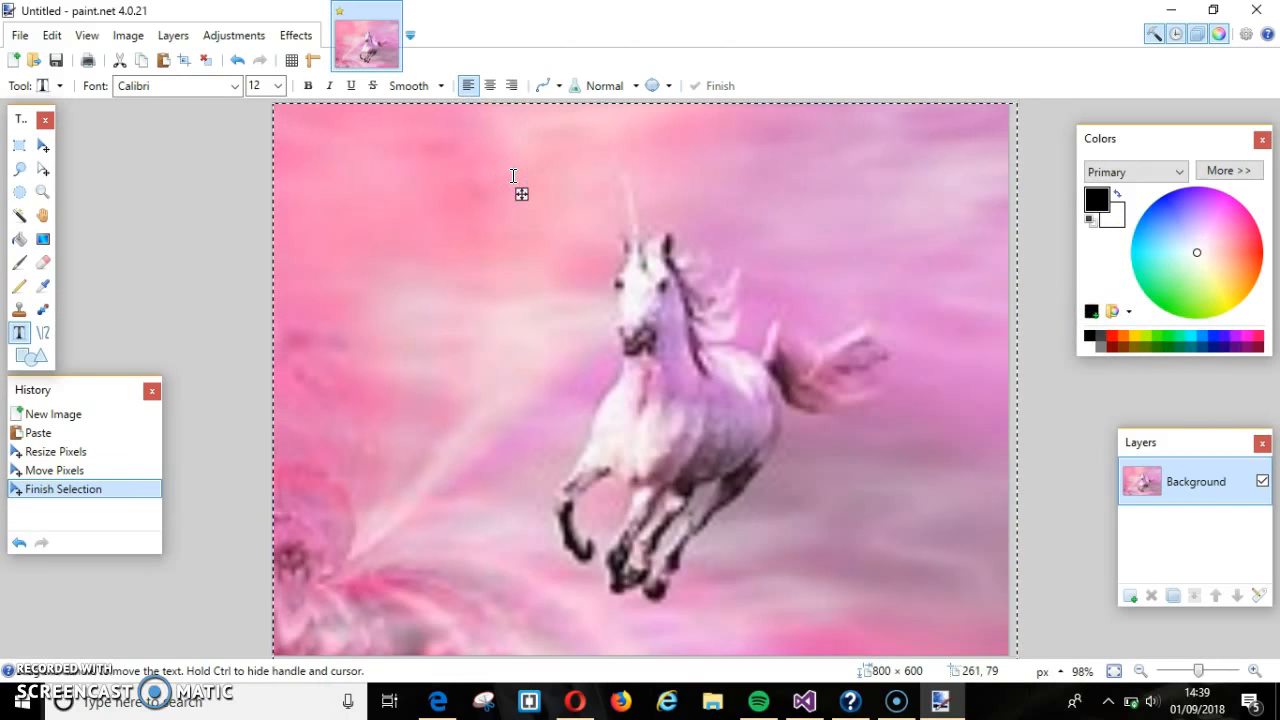
type("u")
key("BackSpace")
left_click(308, 86)
left_click(277, 86)
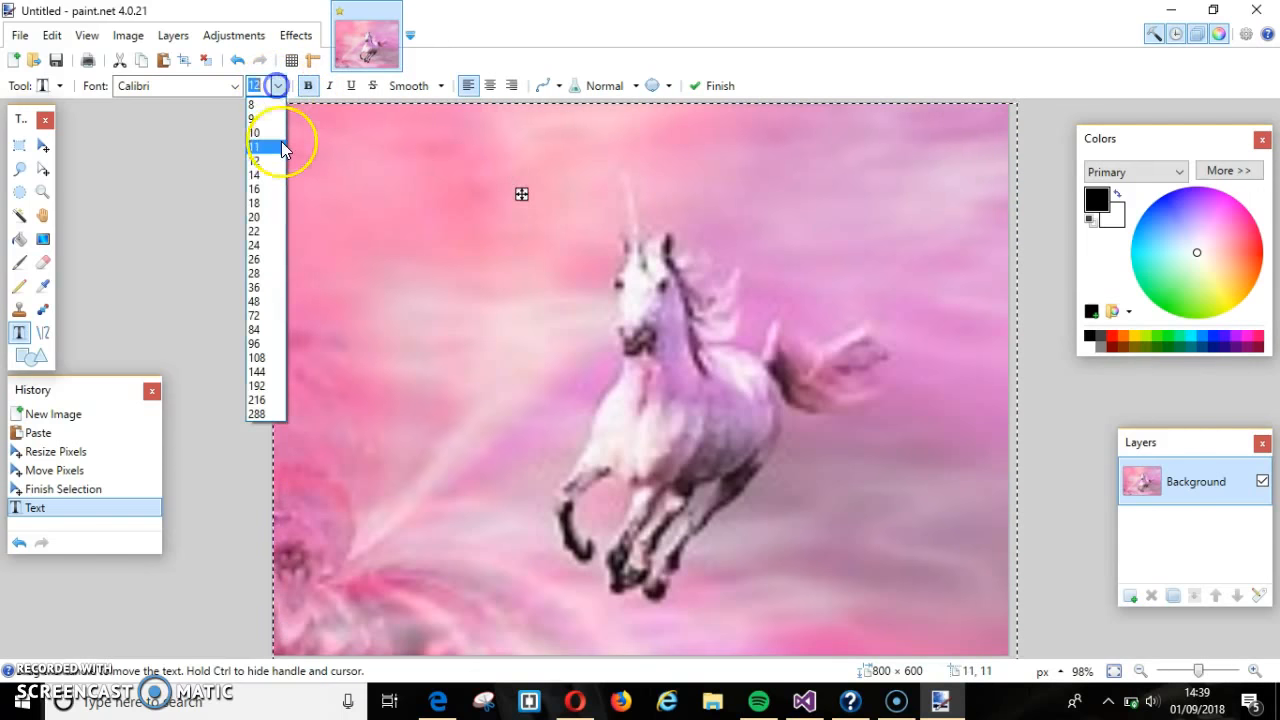
left_click(264, 279)
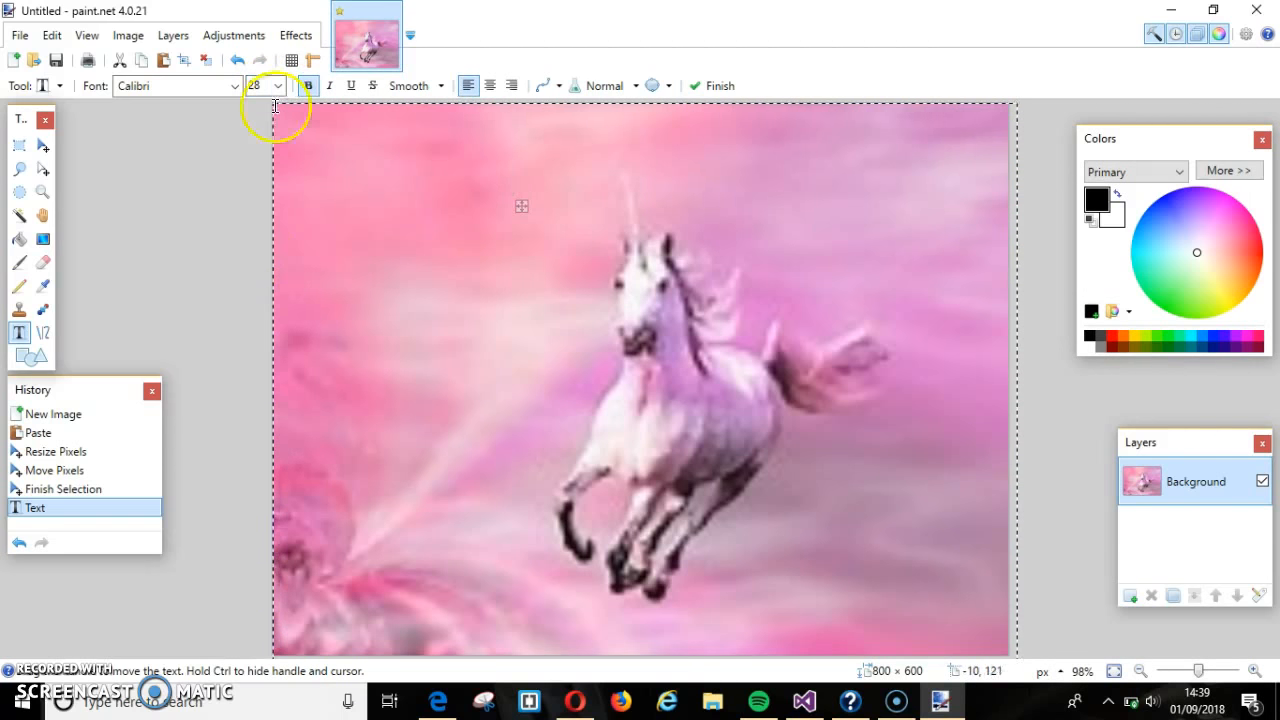
left_click(233, 87)
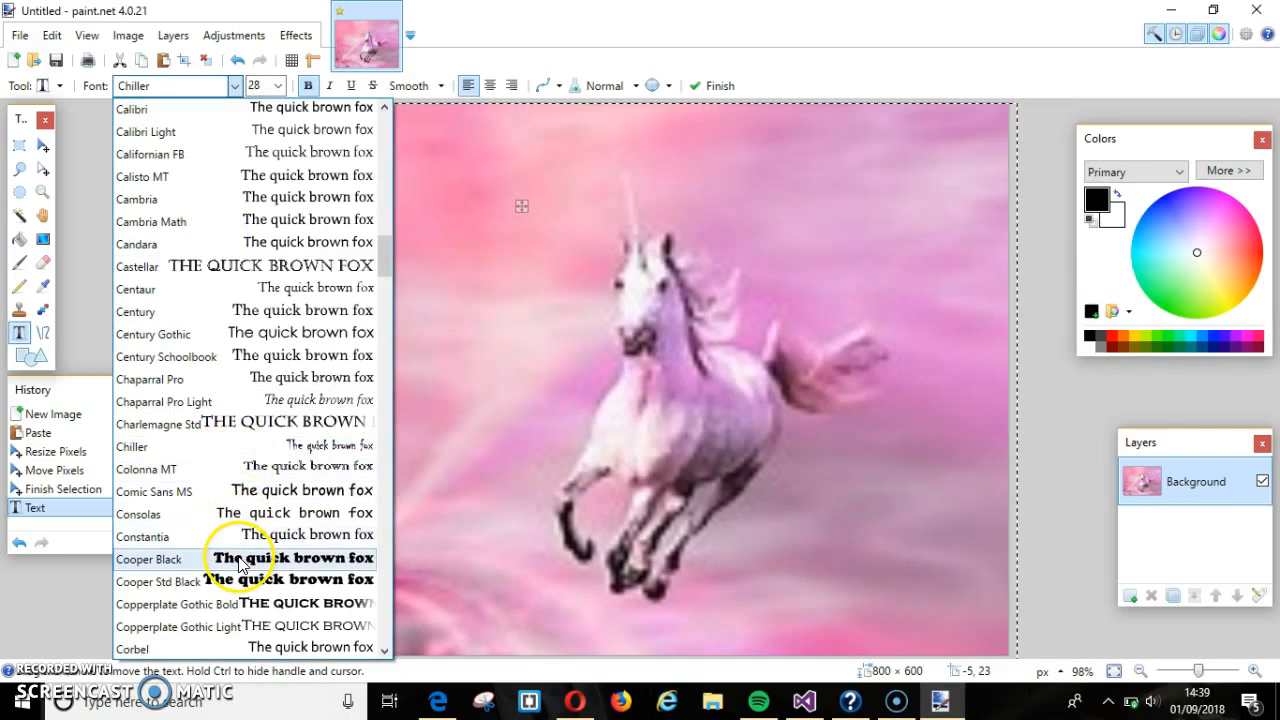
left_click(238, 560)
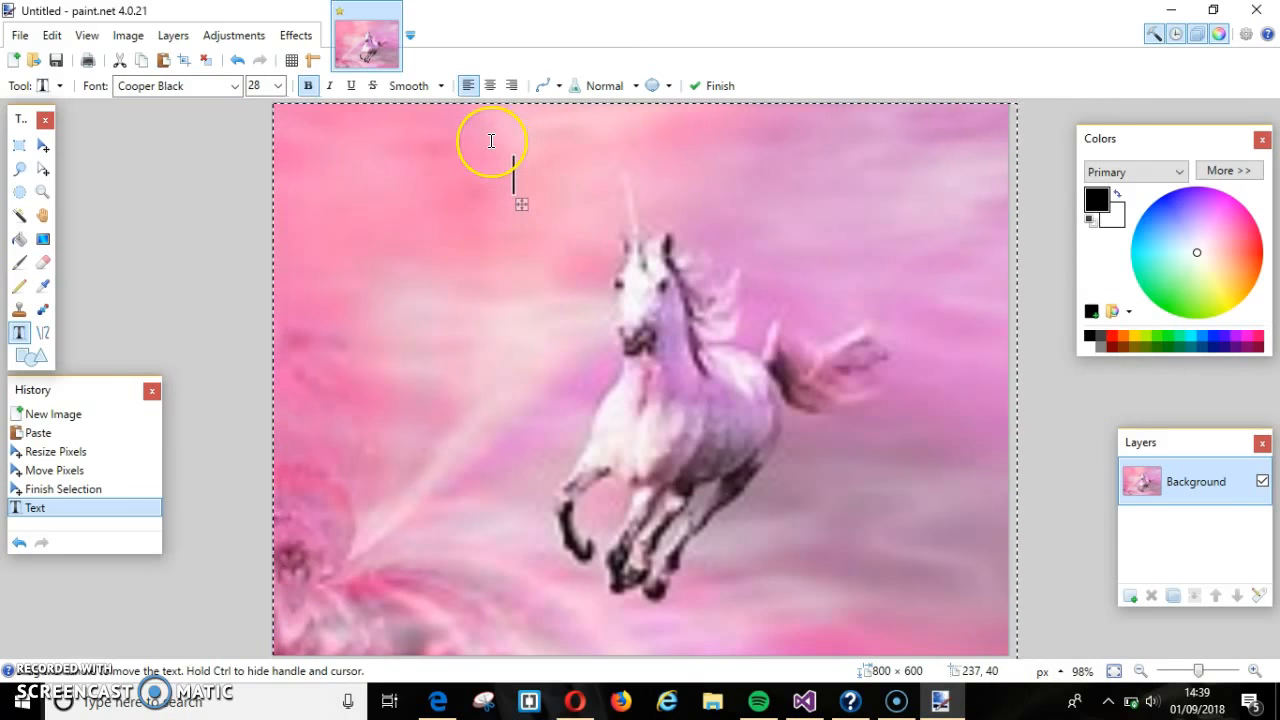
- Type 'Unicorn Neighbourhood', centre it across the top and finish the text
type("g")
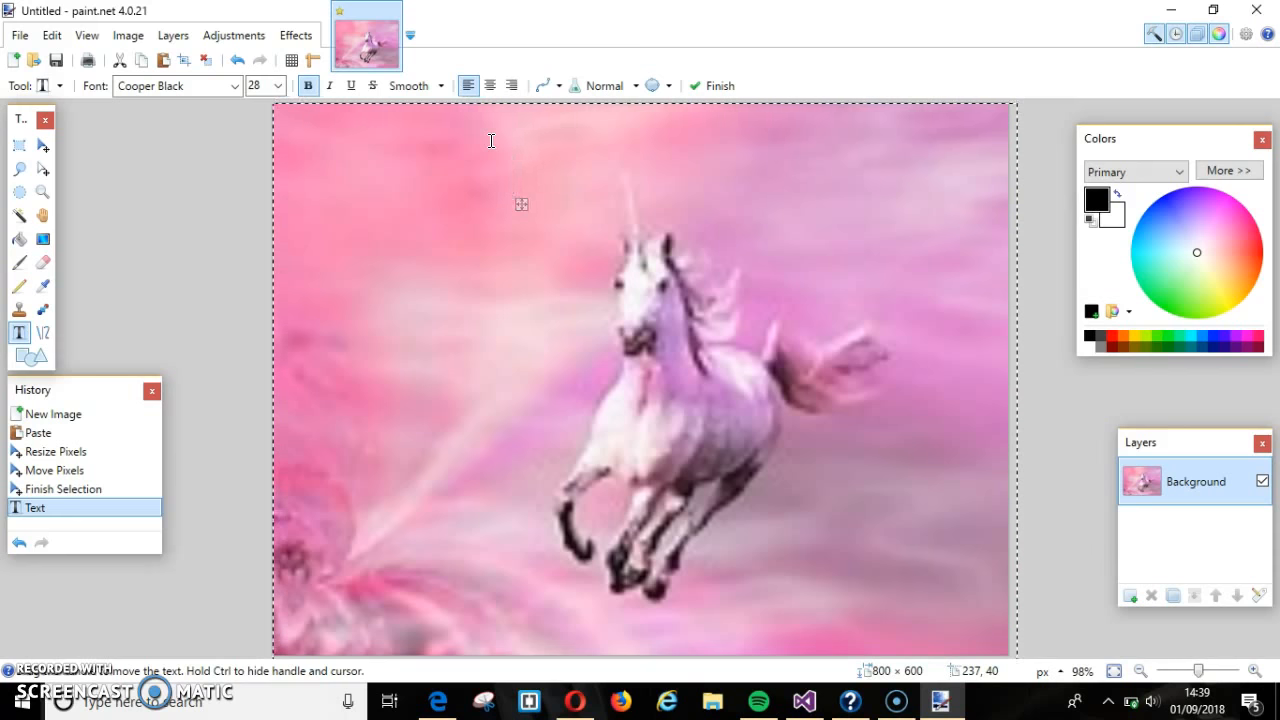
type("Unicorn ")
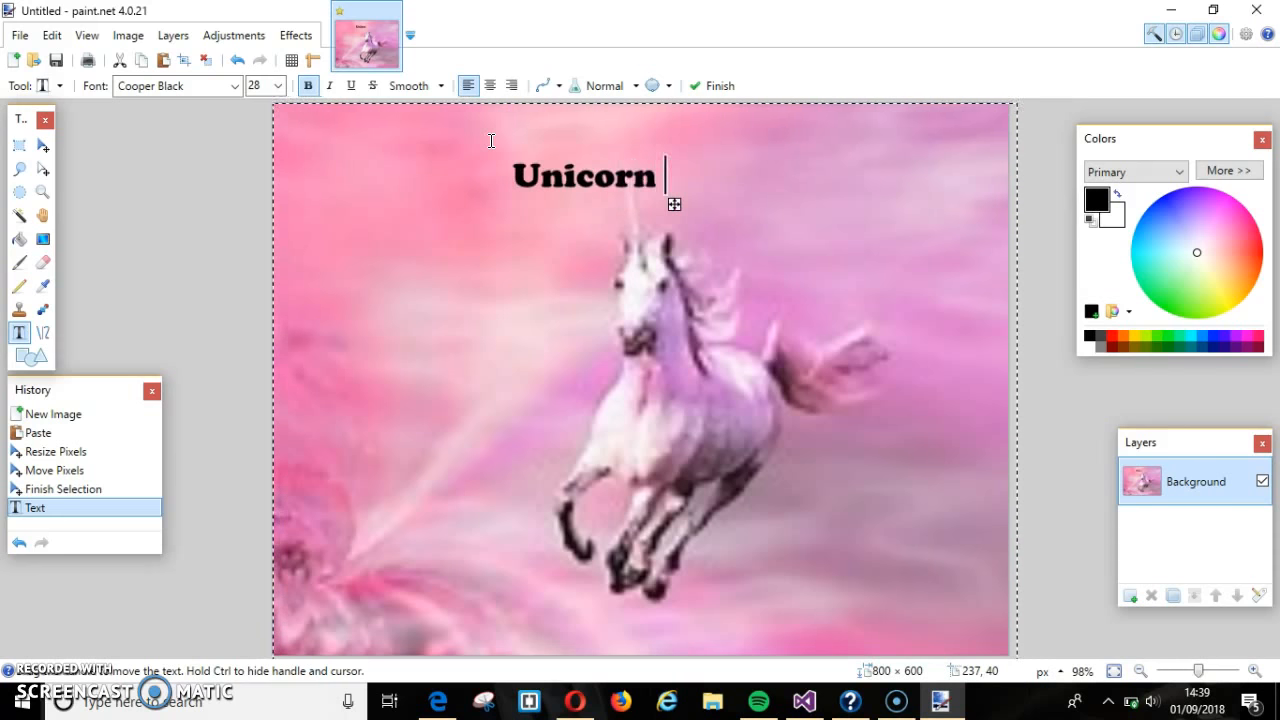
type("Nei")
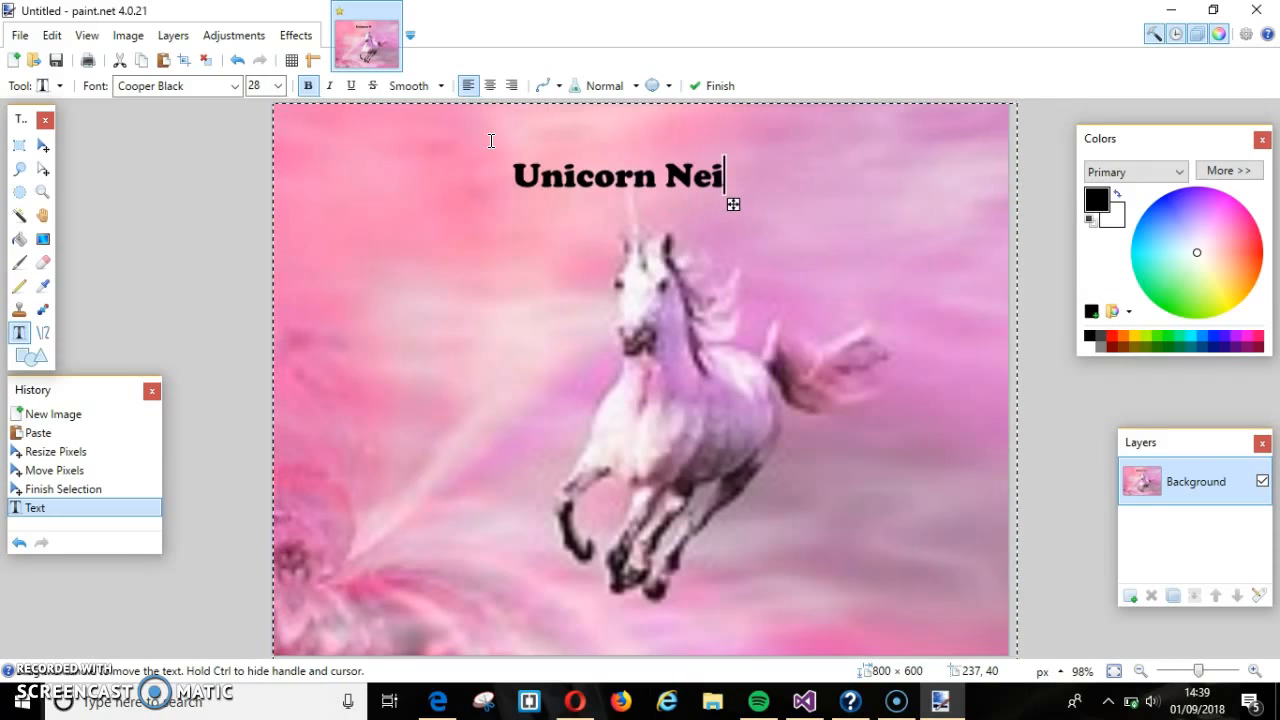
type("ghbourhood")
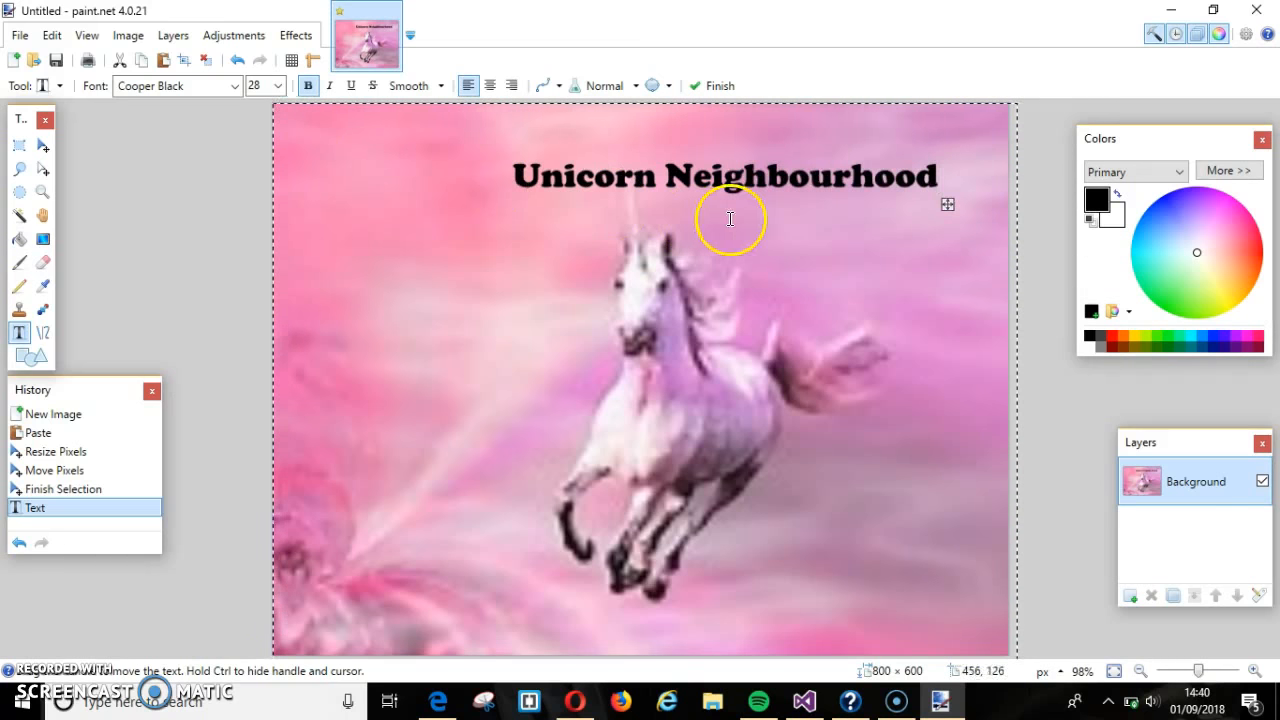
left_click_drag(946, 205, 868, 189)
left_click(147, 238)
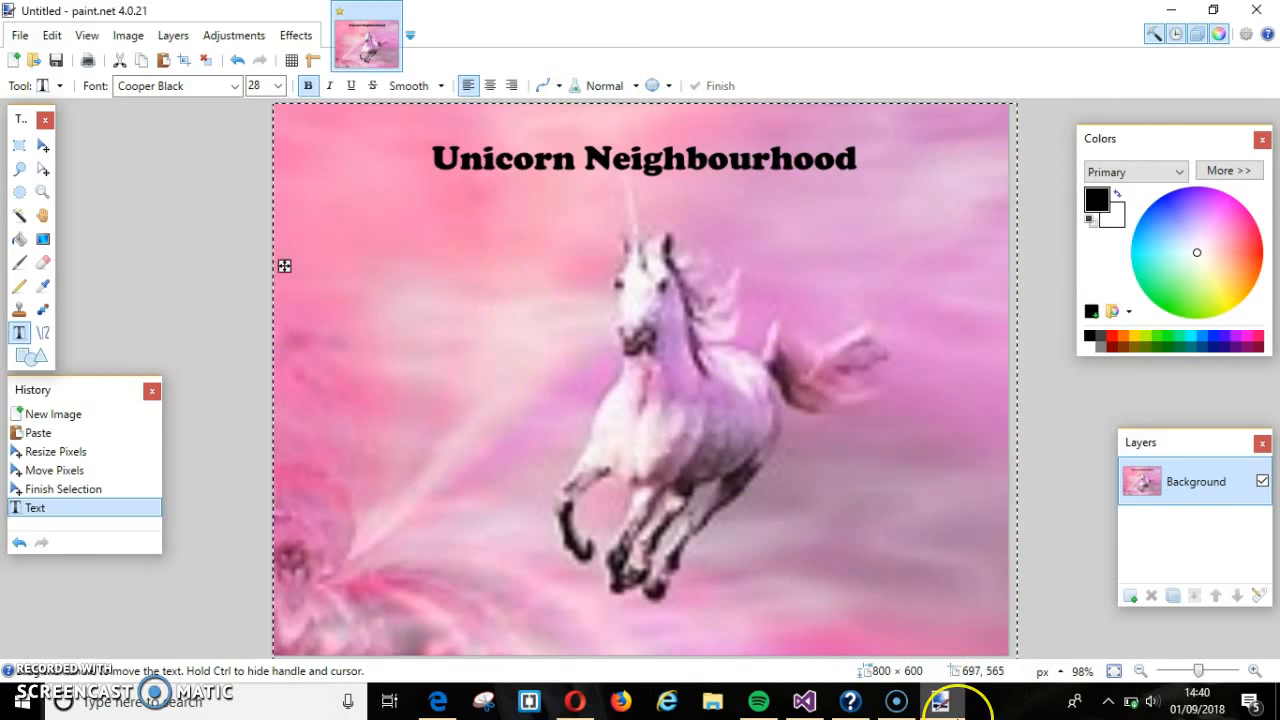
mouse_move(955, 708)
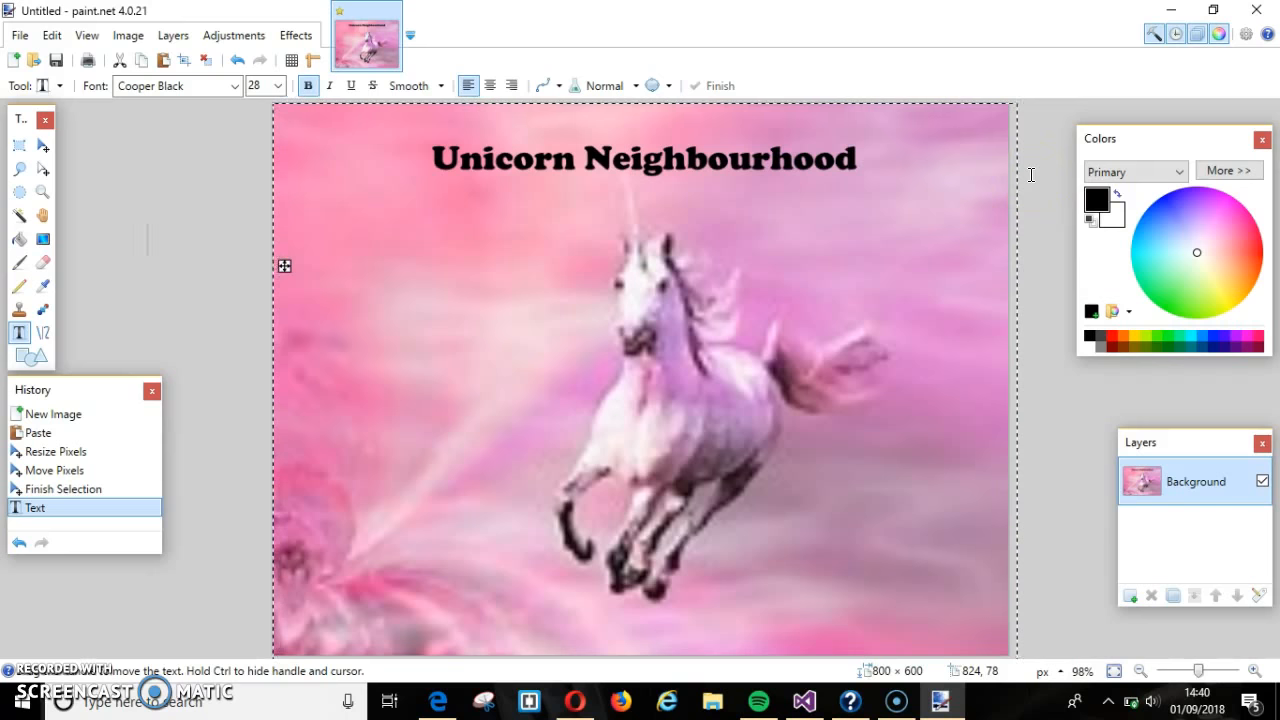
- Position the tilted golden unicorn at left and the blue unicorn at lower right
left_click(43, 145)
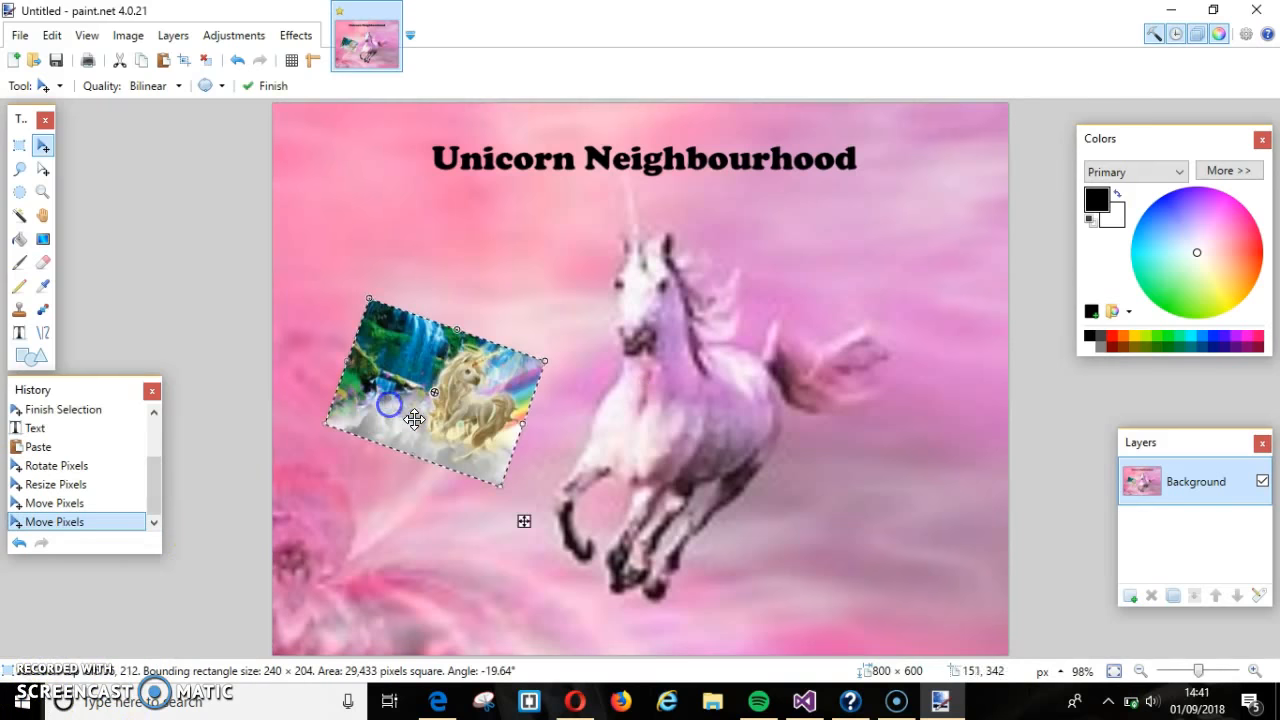
left_click_drag(414, 418, 403, 413)
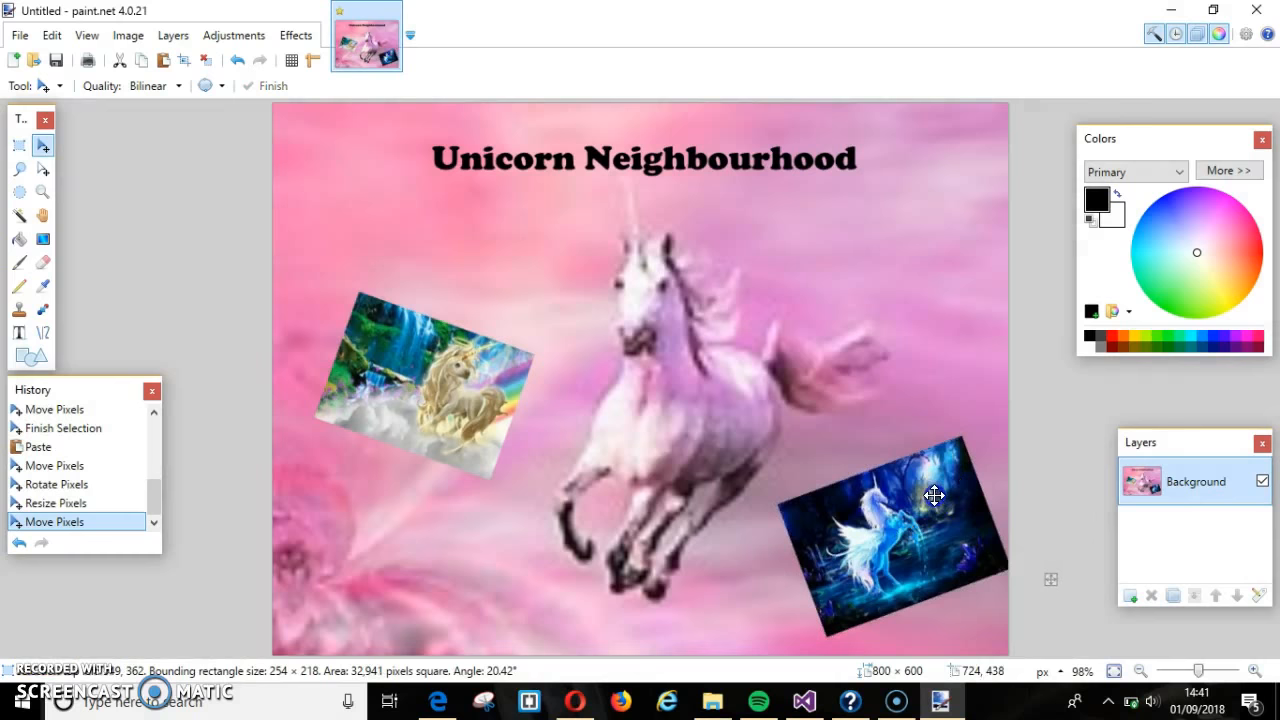
left_click_drag(934, 496, 931, 482)
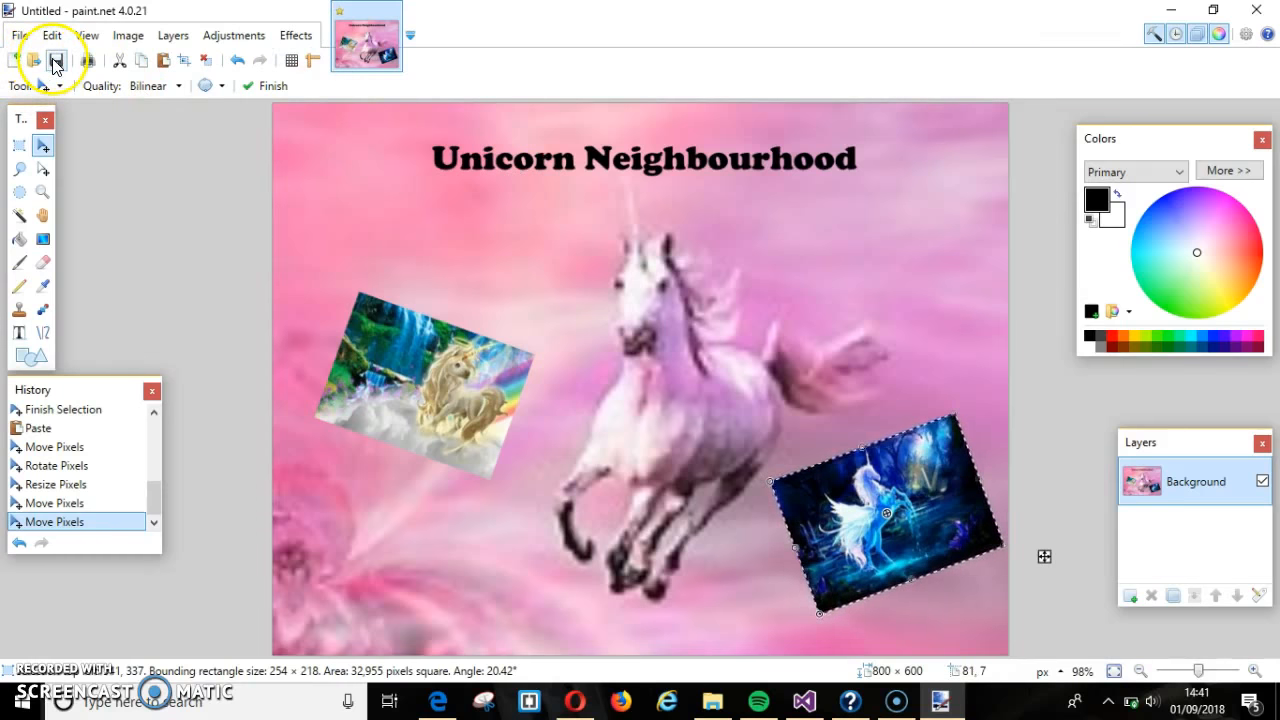
left_click(55, 61)
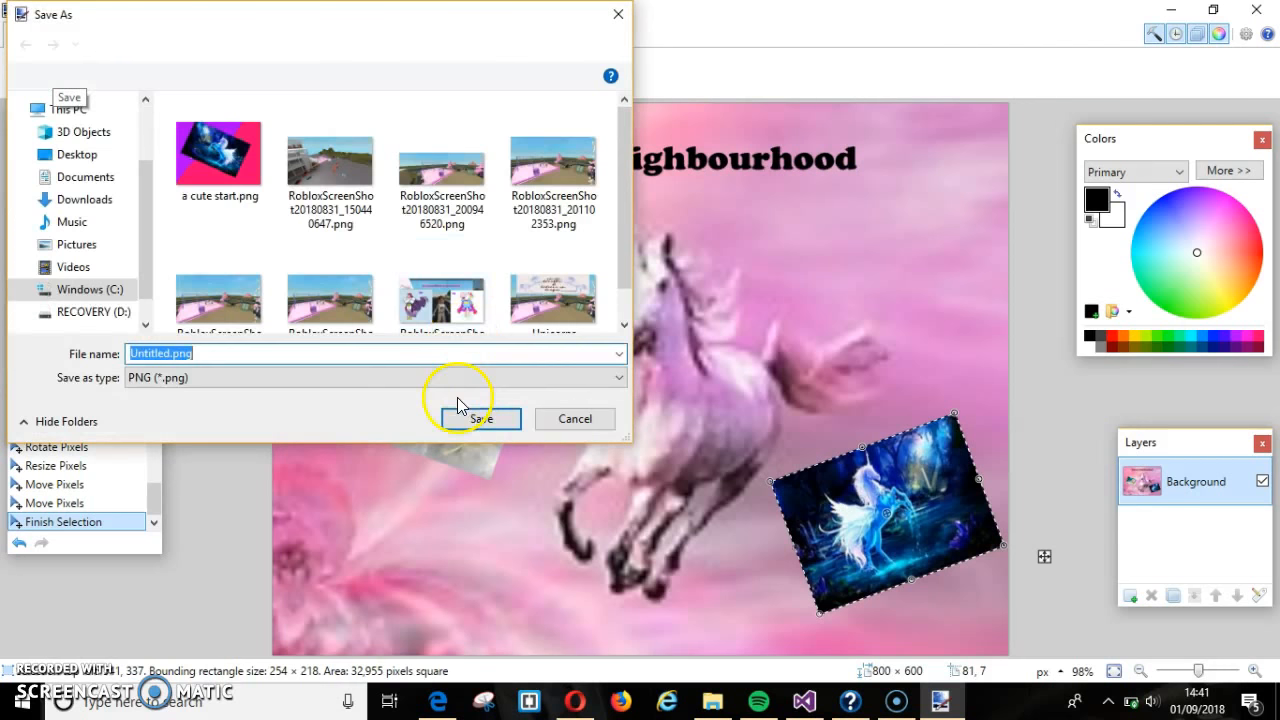
- Name the file 'Unicorn Neighbourhood fake set up' and confirm saving as PNG
key("BackSpace")
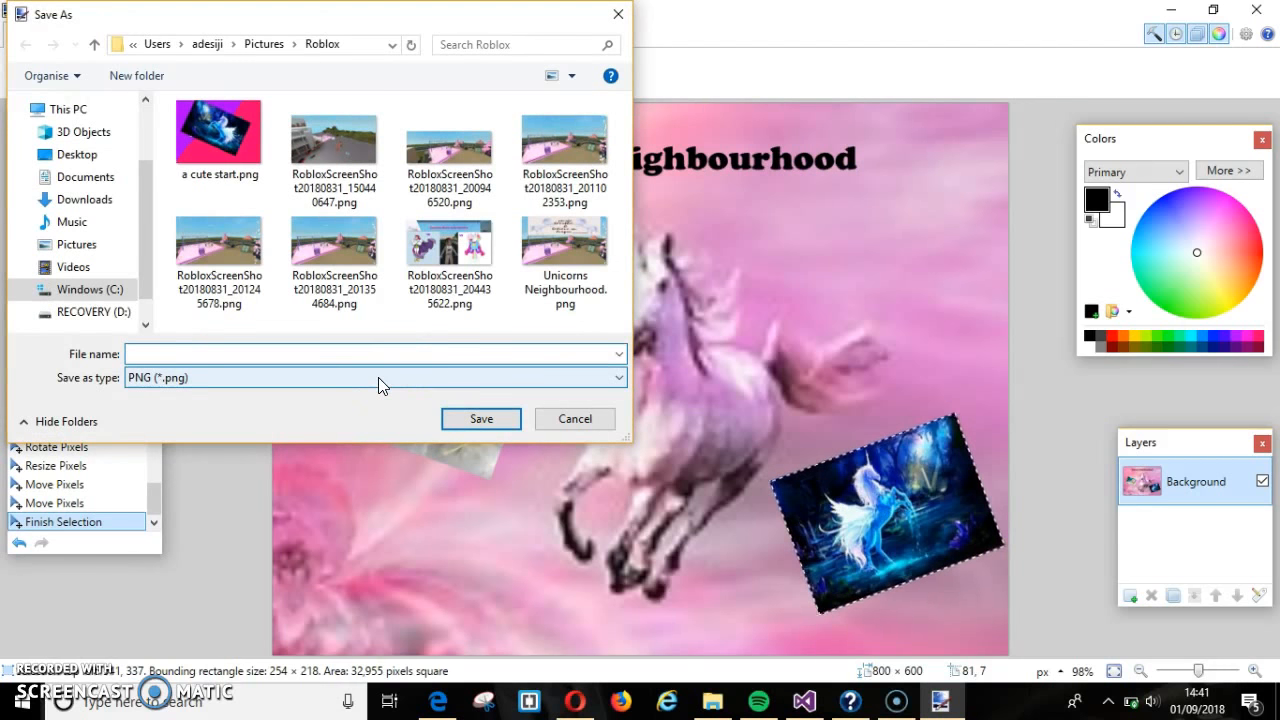
type("Unicorn Neighbourhood fake set up")
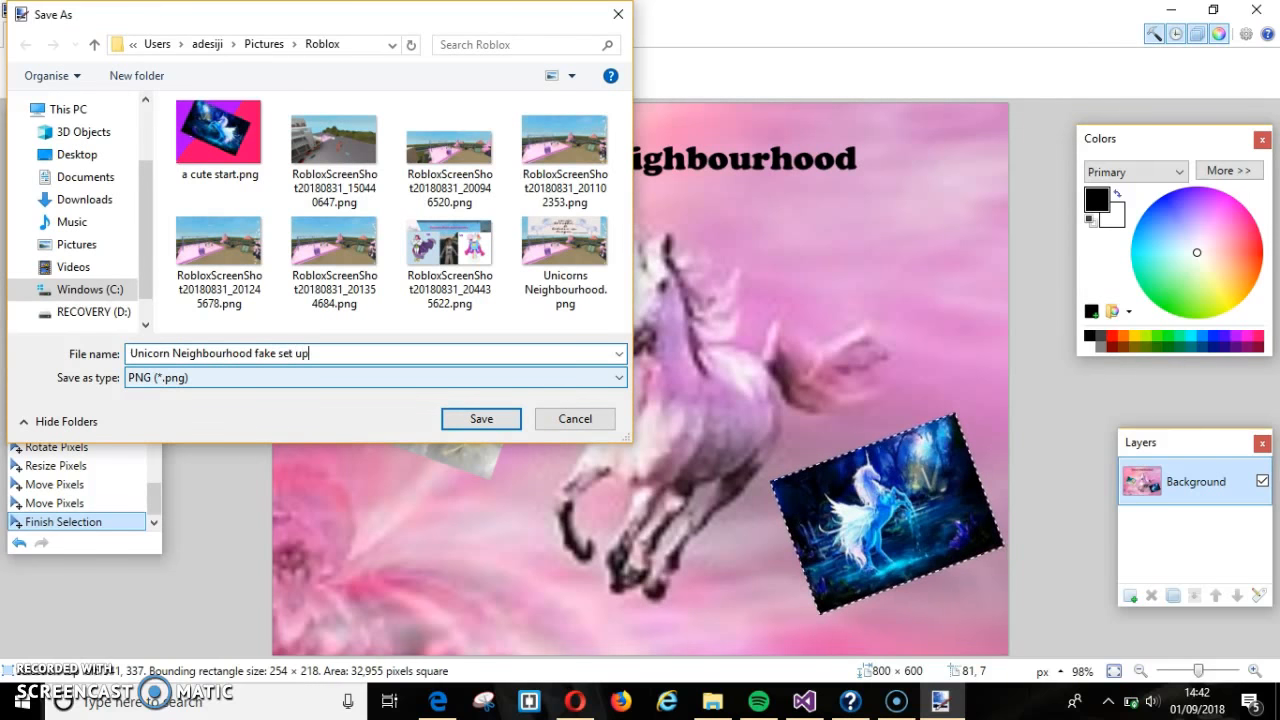
key("Return")
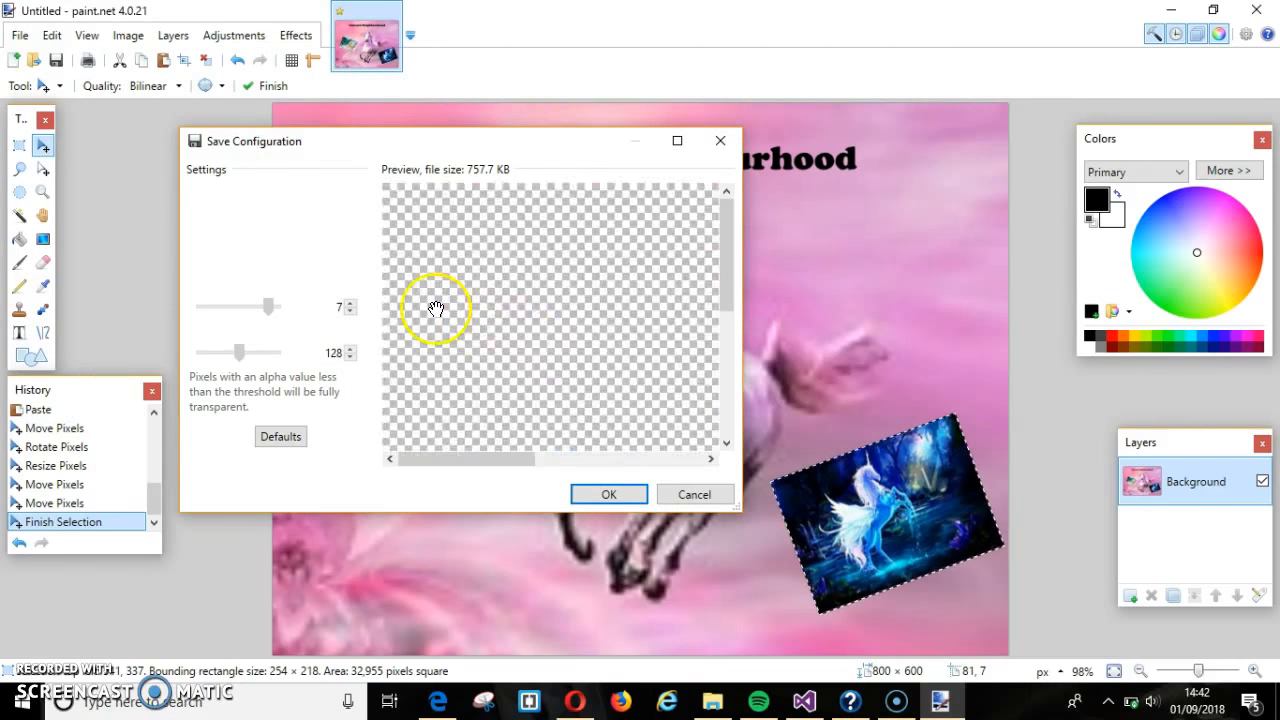
- Pan the preview across the unicorns, then save 'Unicorn Neighbourhood fake set up.png'
left_click_drag(491, 391, 448, 278)
left_click_drag(603, 363, 520, 334)
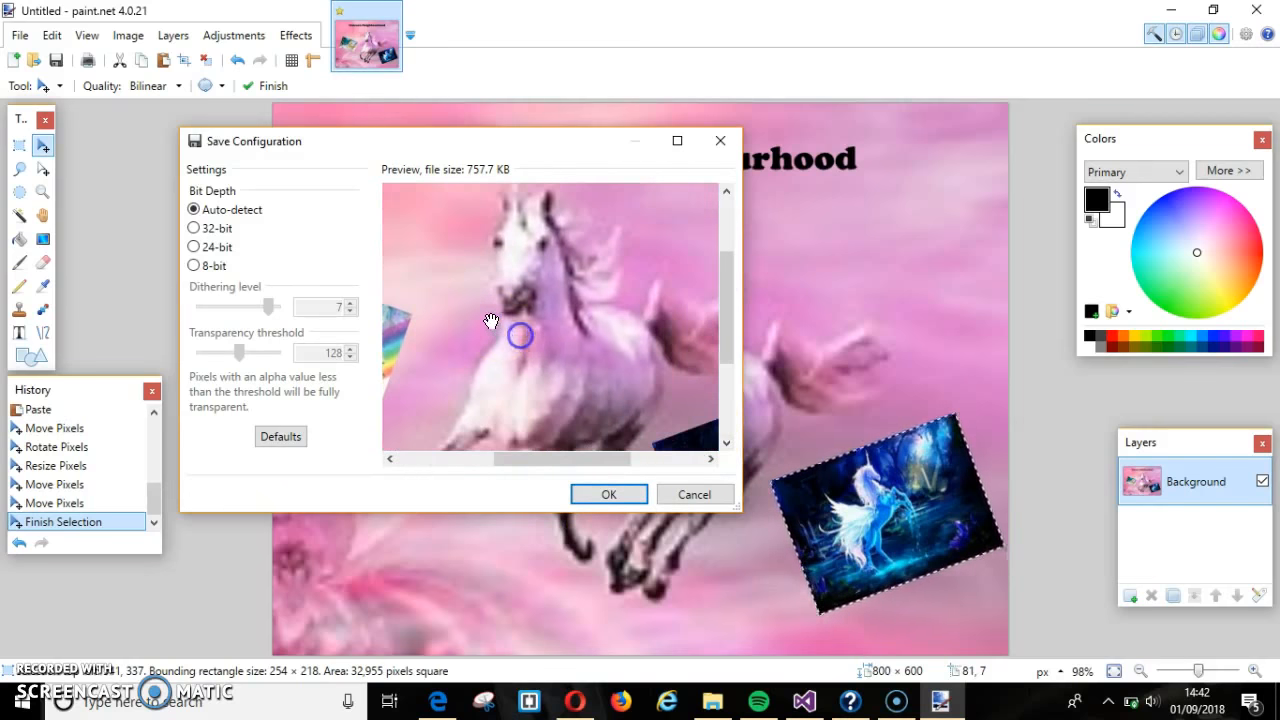
left_click_drag(653, 394, 612, 338)
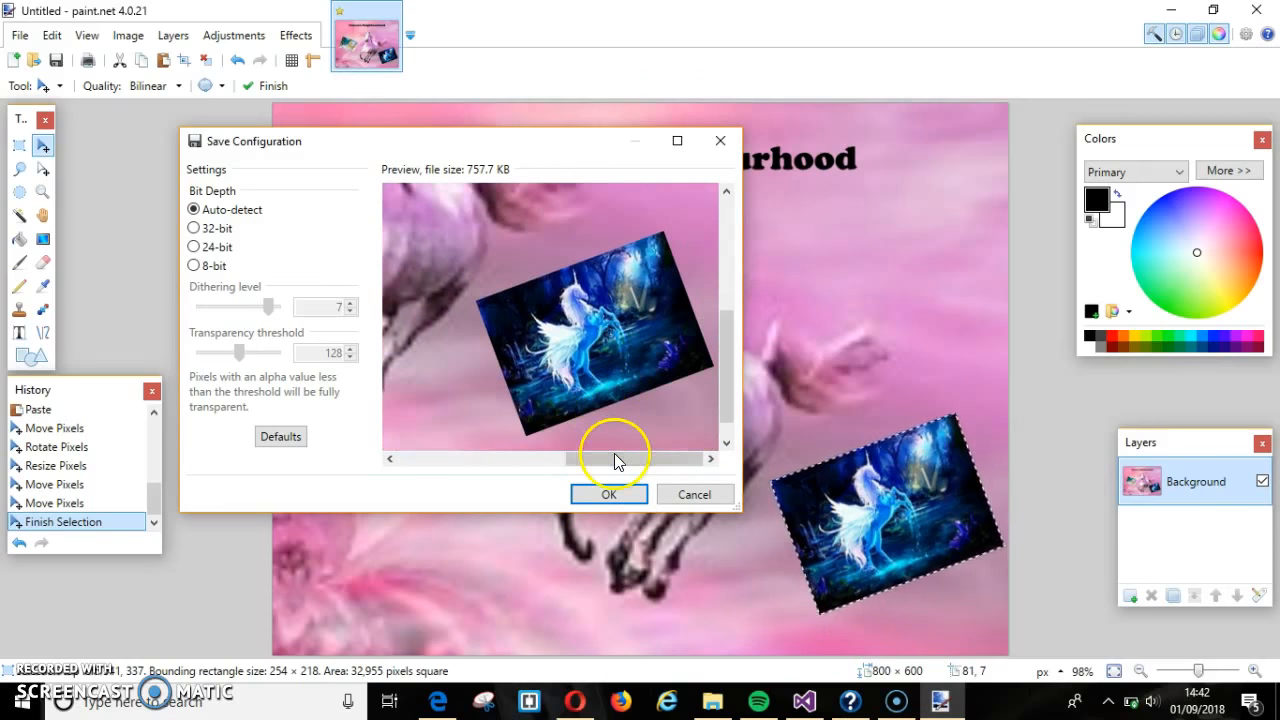
left_click(610, 496)
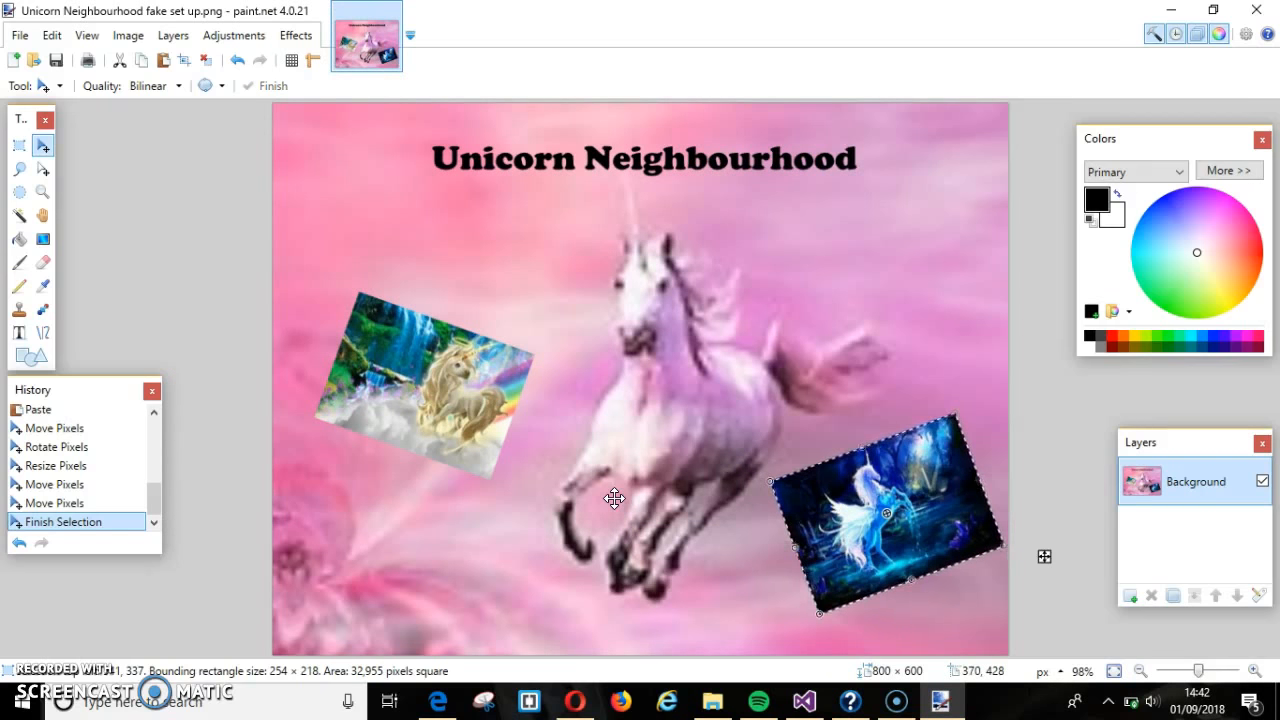
- Open Unicorn Neighbourhood's Configure Start Place page from the Create game list in Edge
left_click(437, 699)
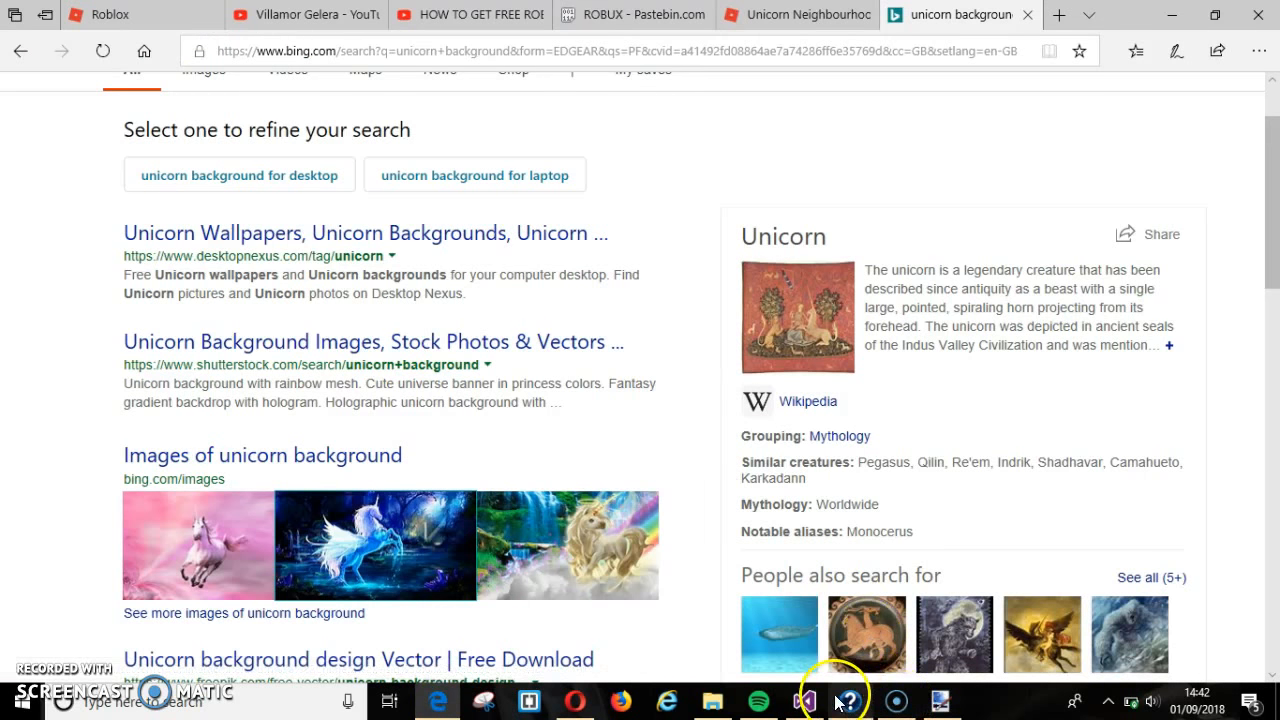
mouse_move(896, 700)
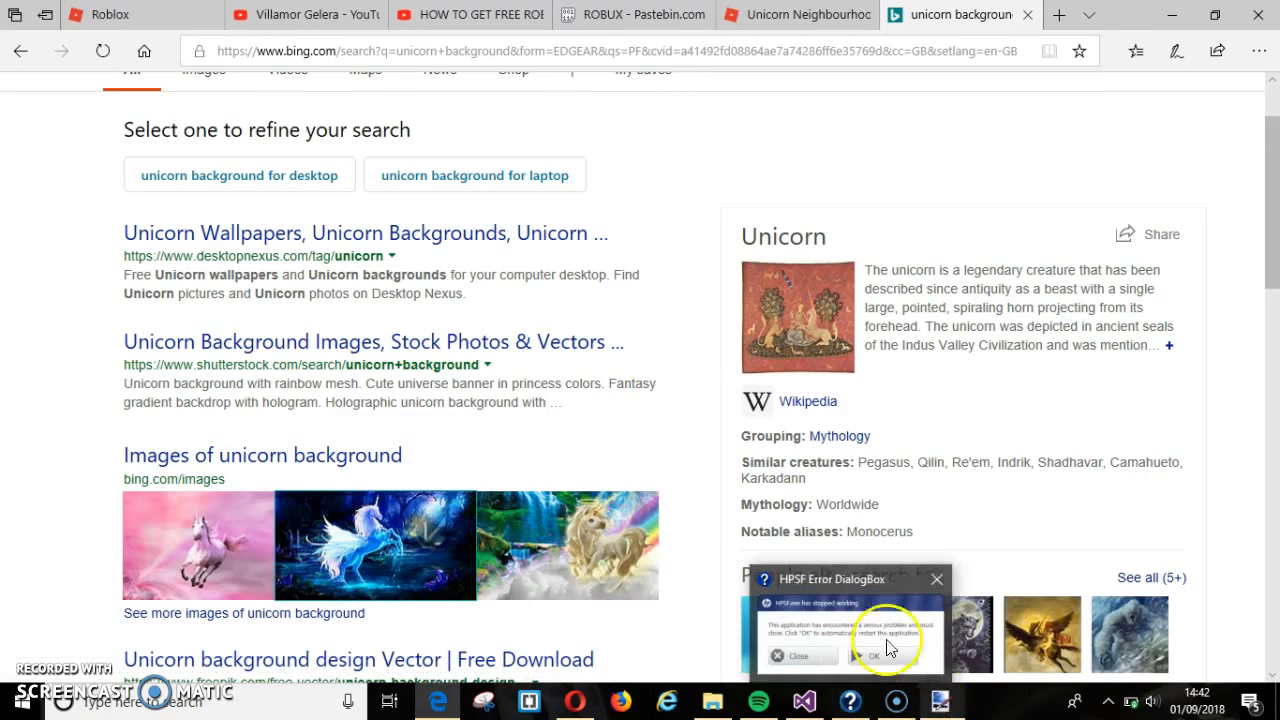
left_click(767, 28)
left_click(299, 94)
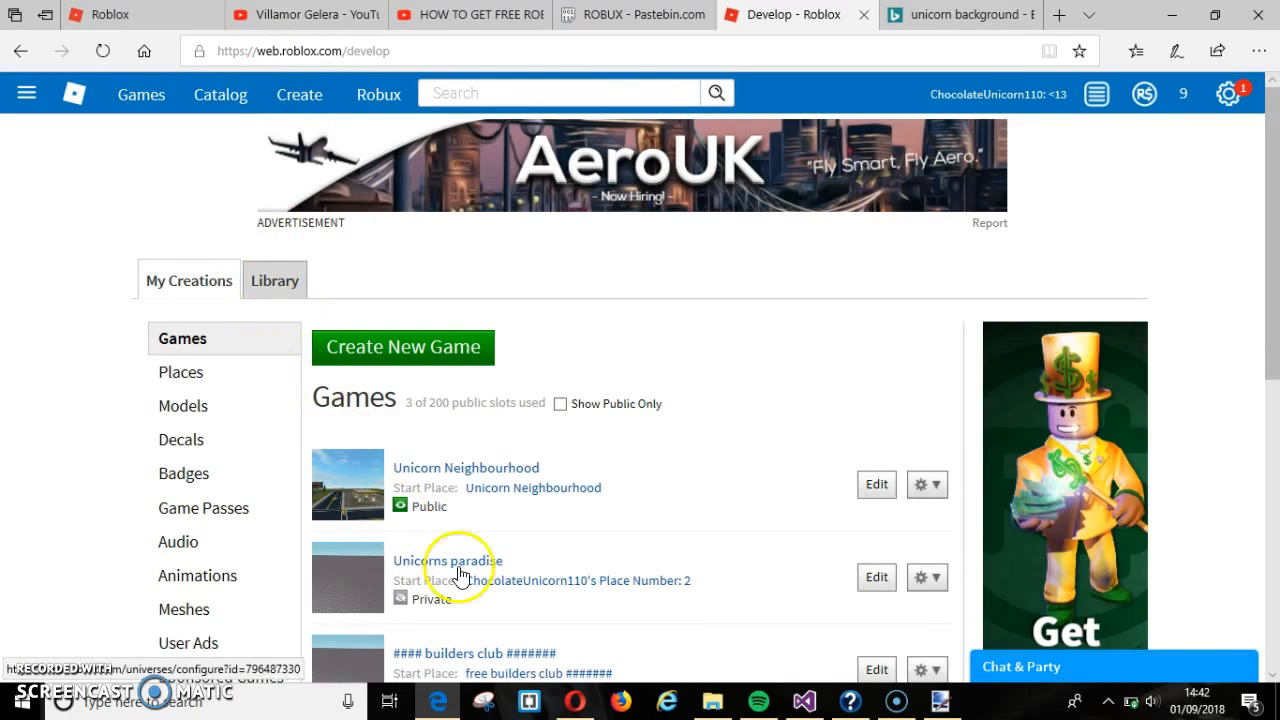
left_click(938, 490)
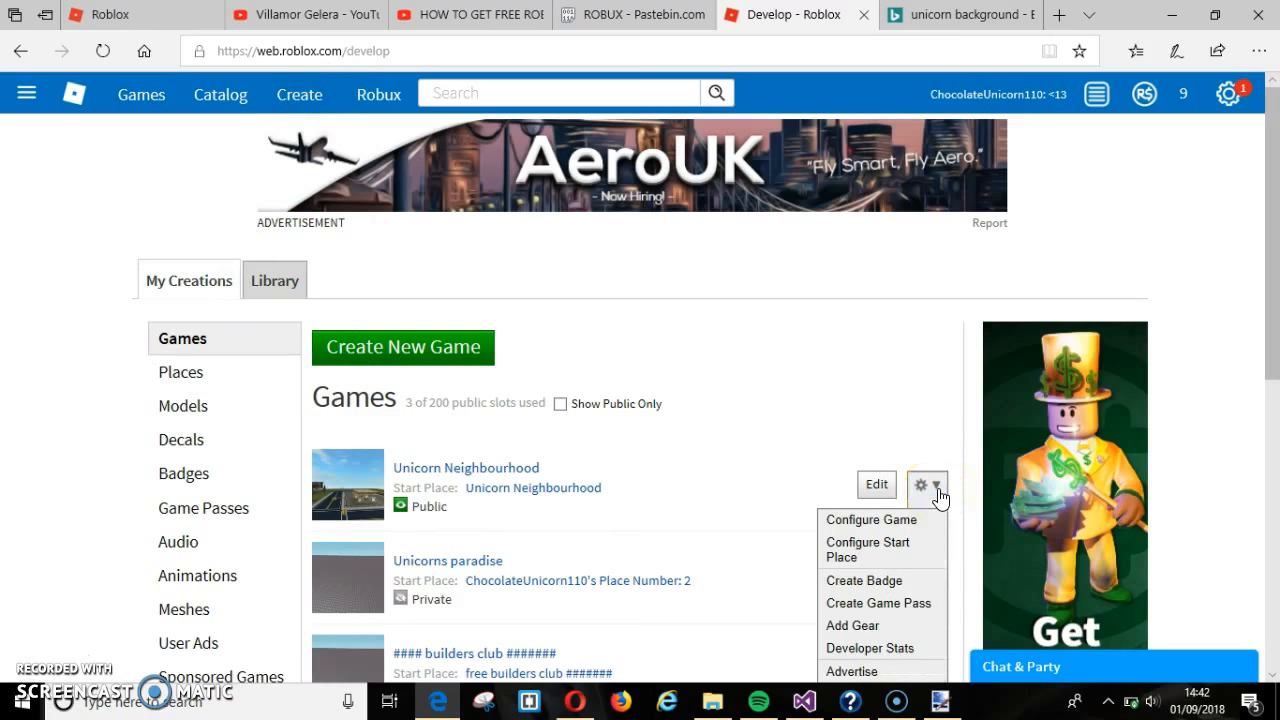
left_click(925, 557)
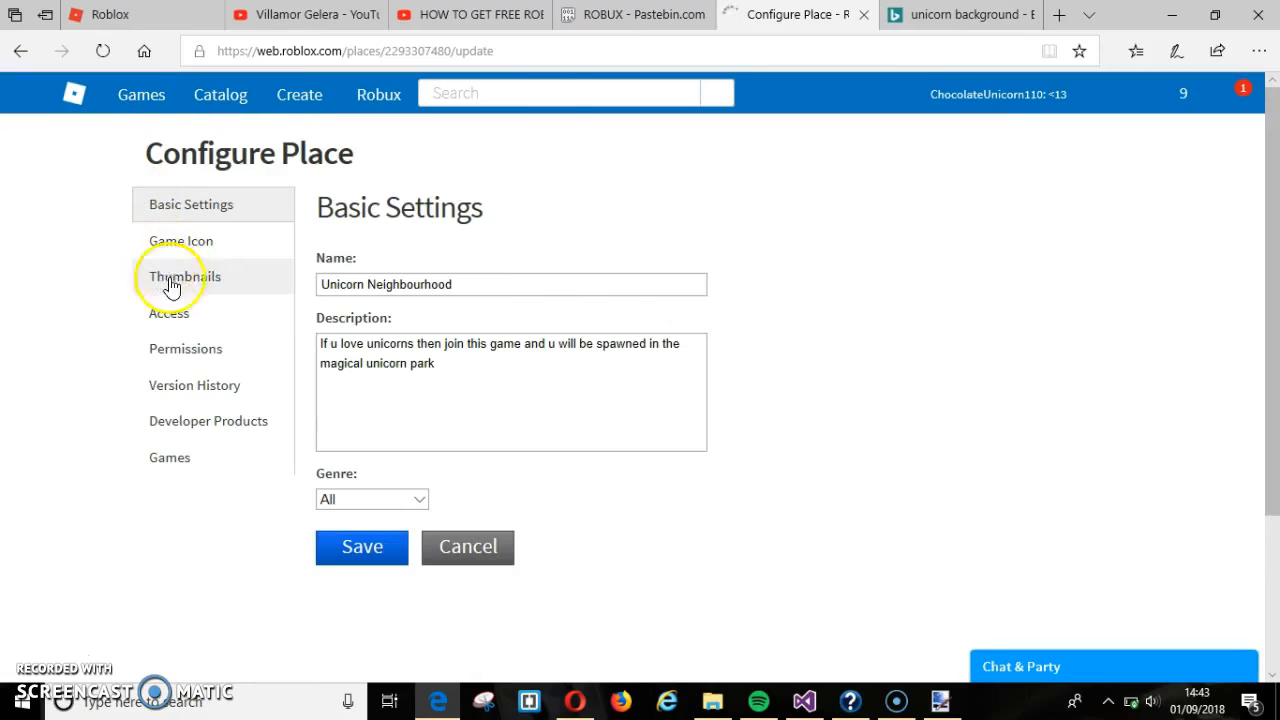
- Pick 'Unicorn Neighbourhood fake set up.png' as a new thumbnail, then close the picker
left_click(227, 290)
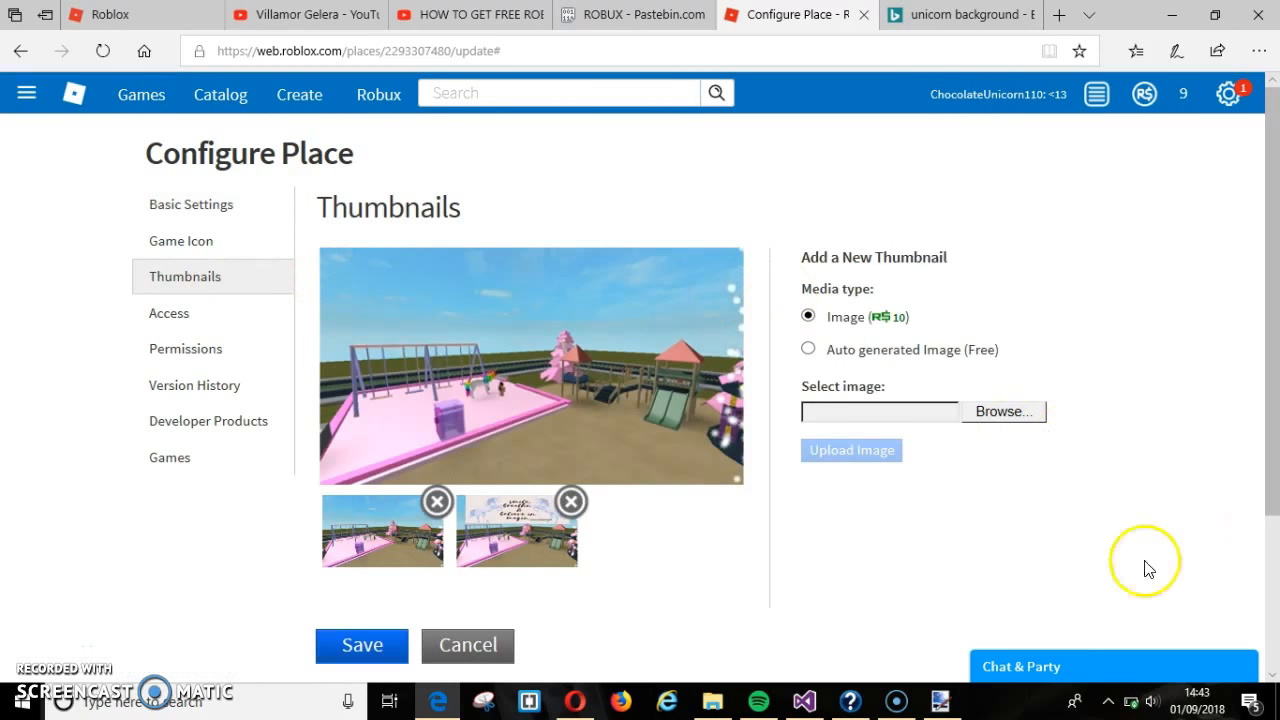
left_click(1012, 414)
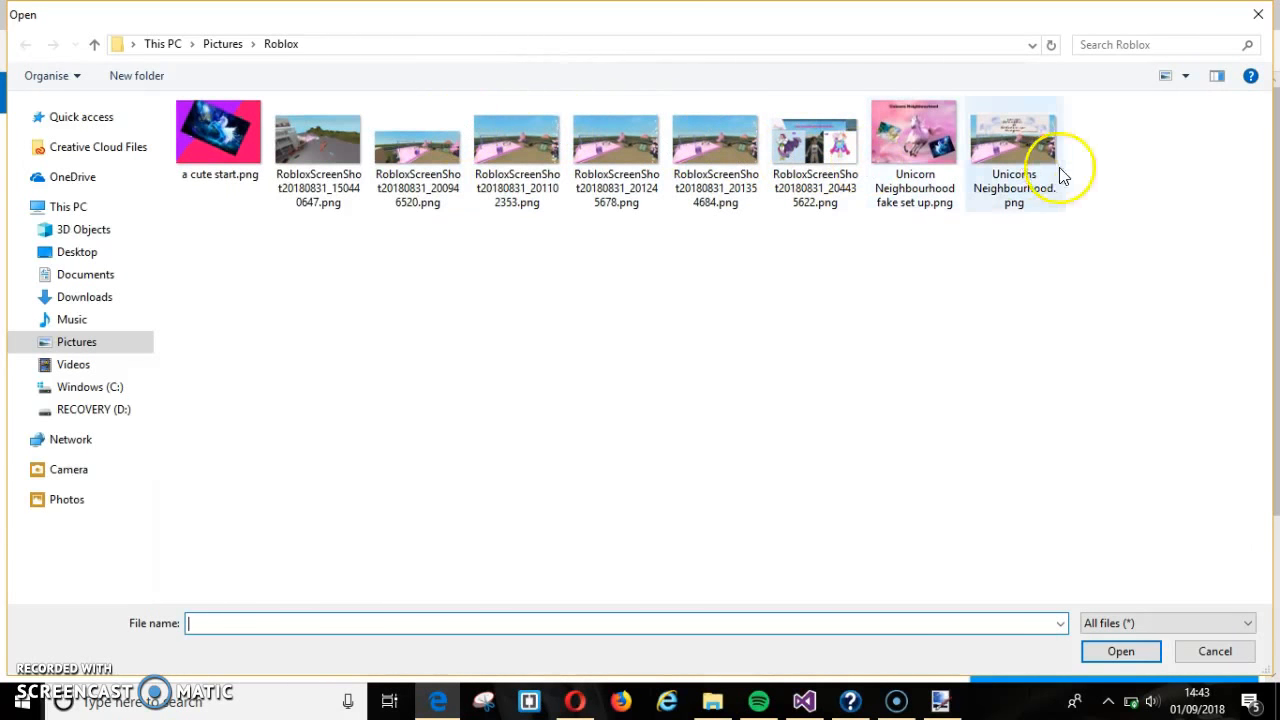
left_click(896, 150)
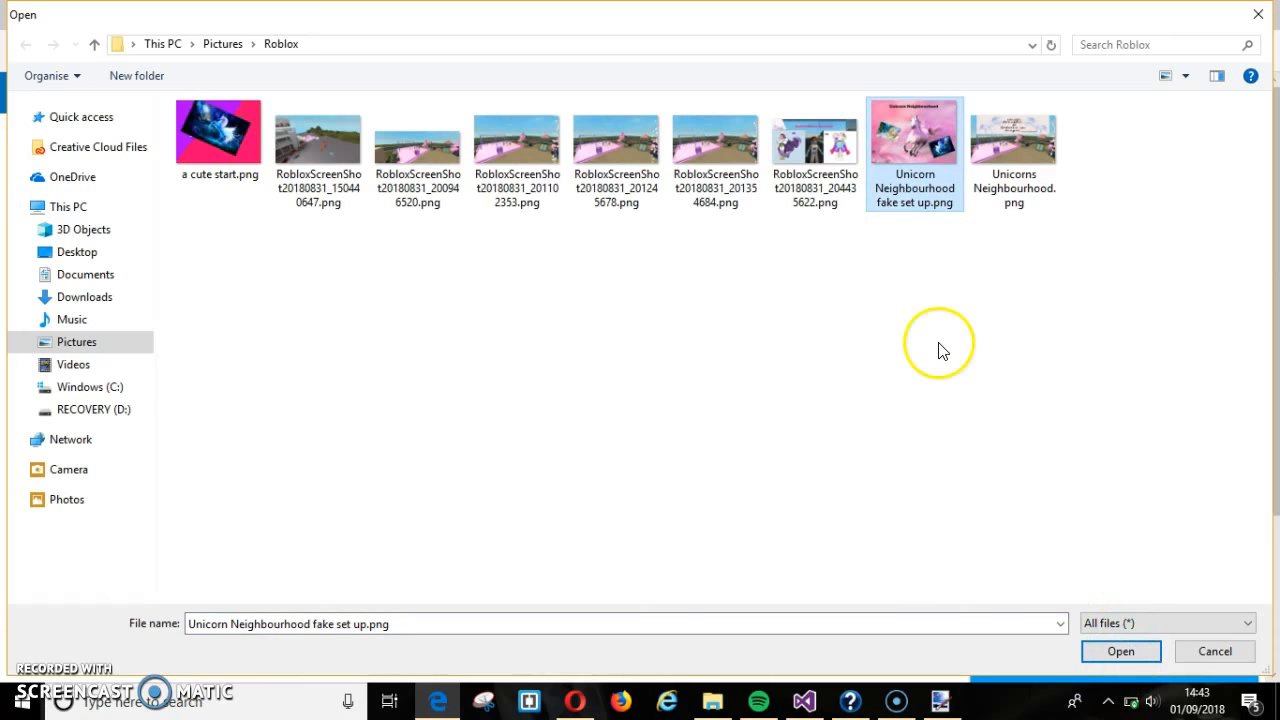
double_click(1246, 18)
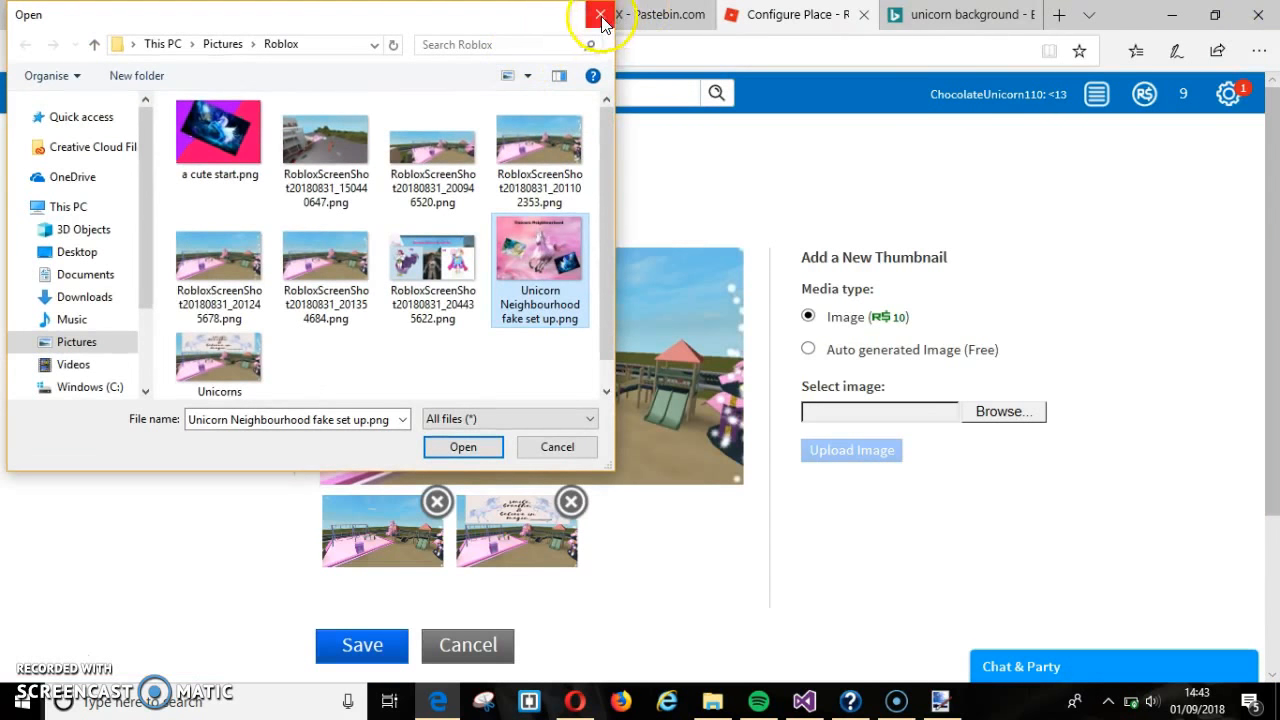
left_click(601, 17)
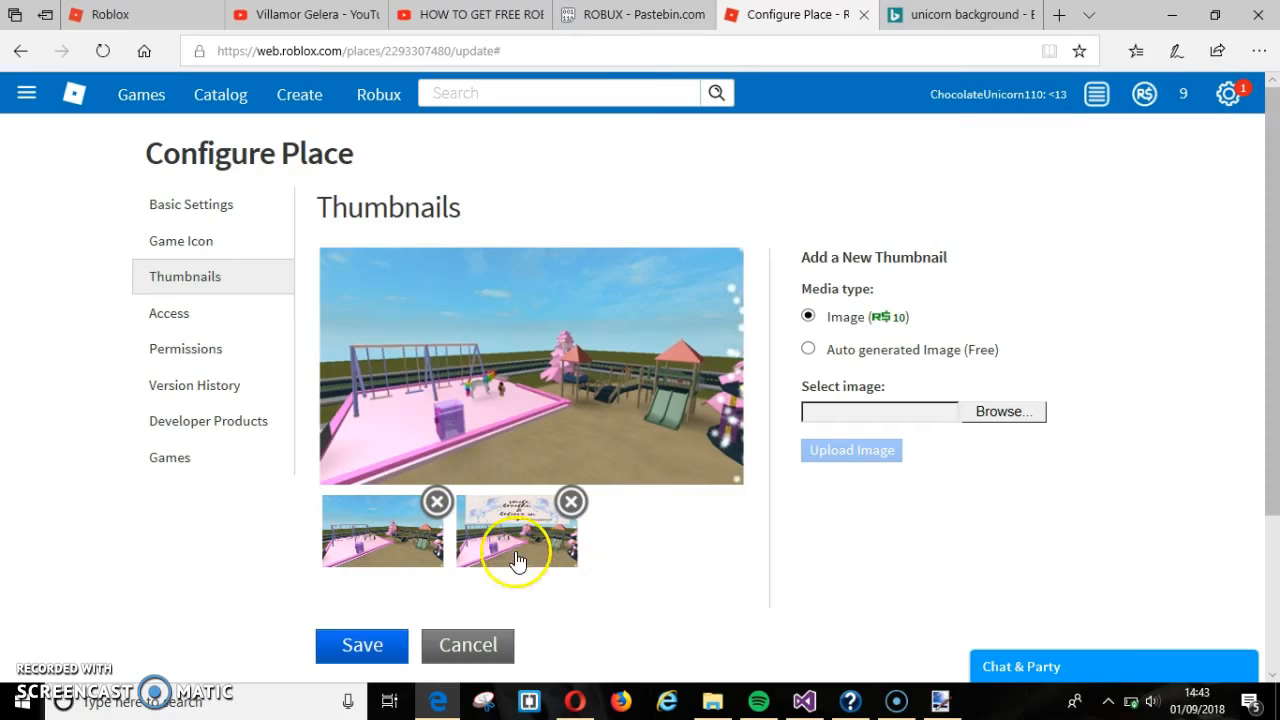
- Look through the Access, Thumbnails and Game Icon settings, ending on Thumbnails
left_click(207, 327)
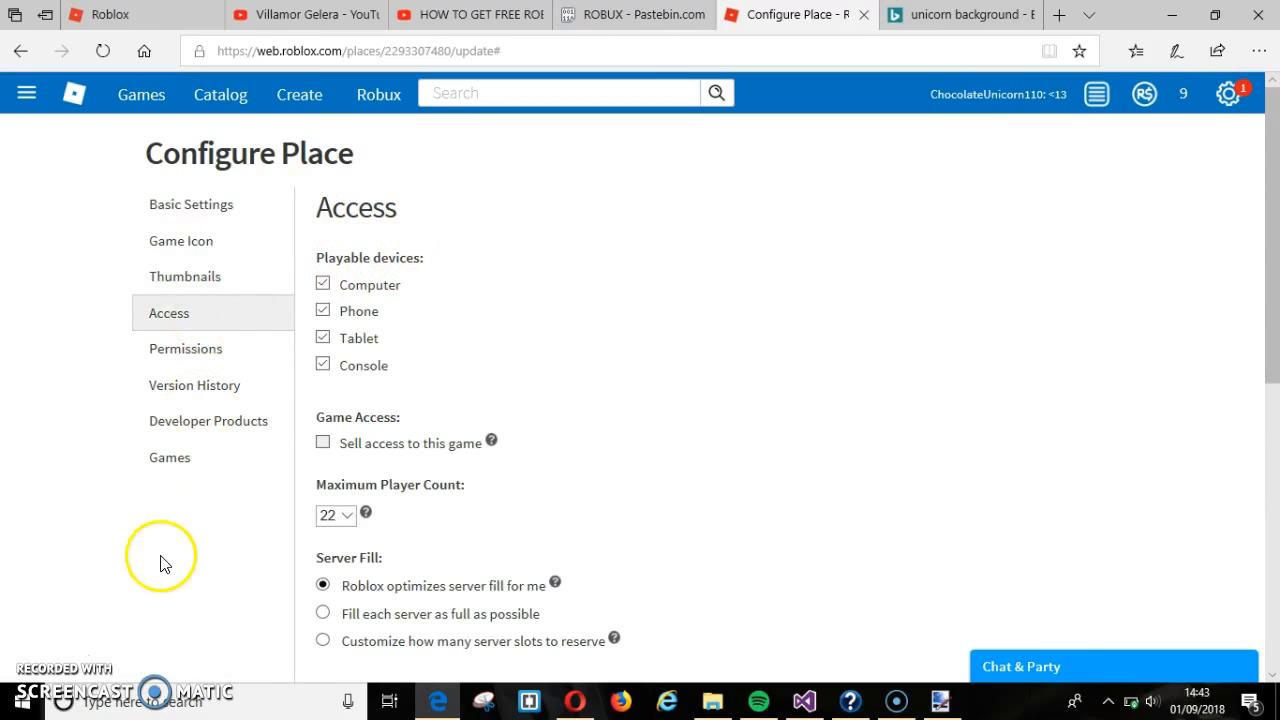
left_click(220, 277)
left_click(222, 236)
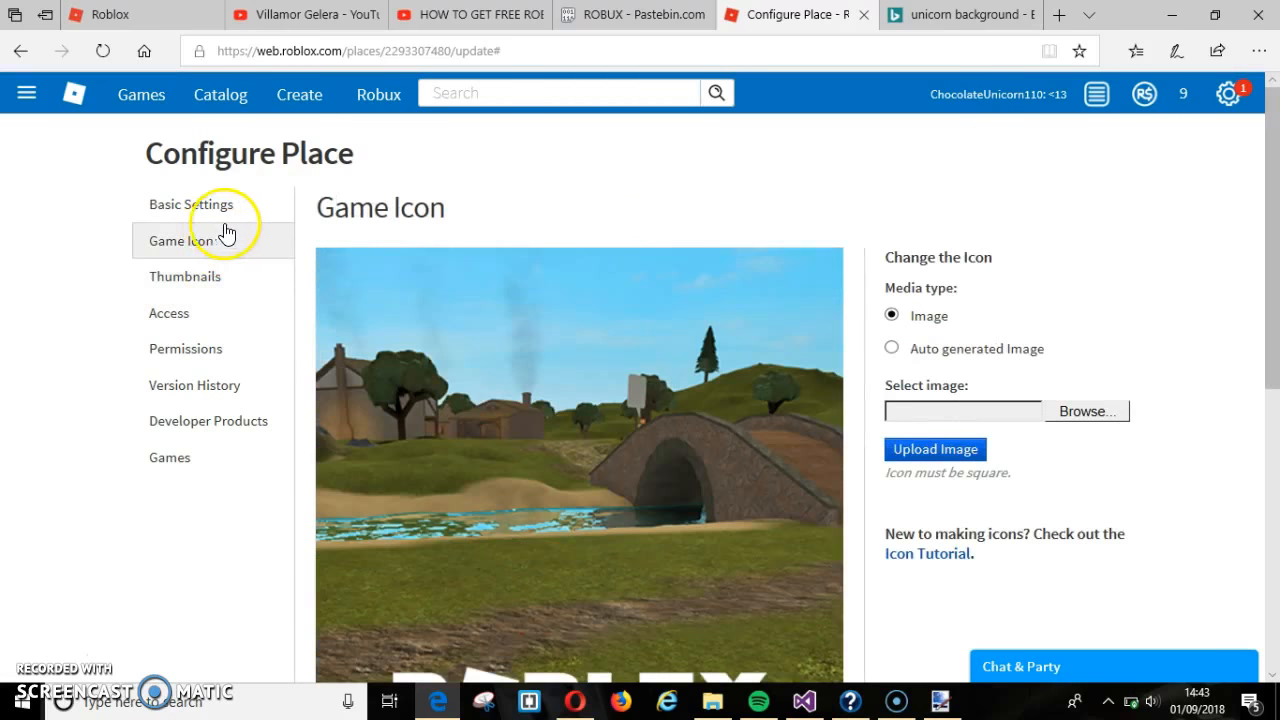
left_click(194, 283)
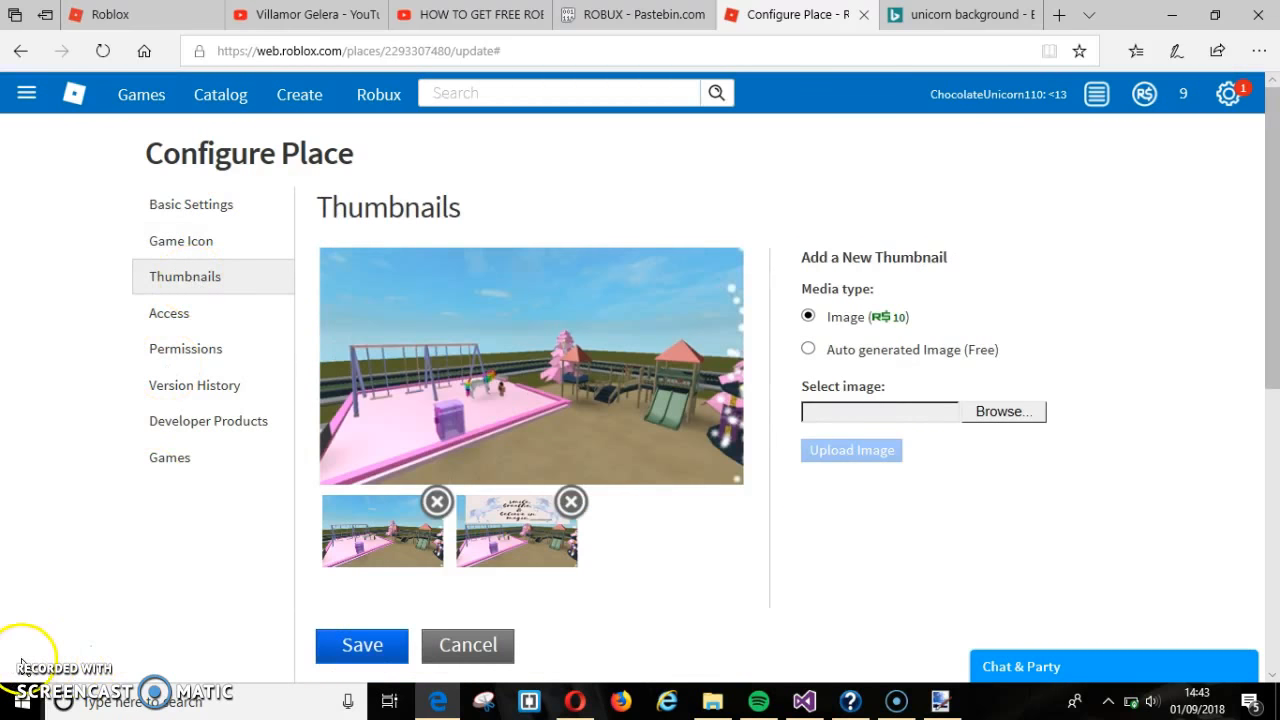
left_click(1067, 575)
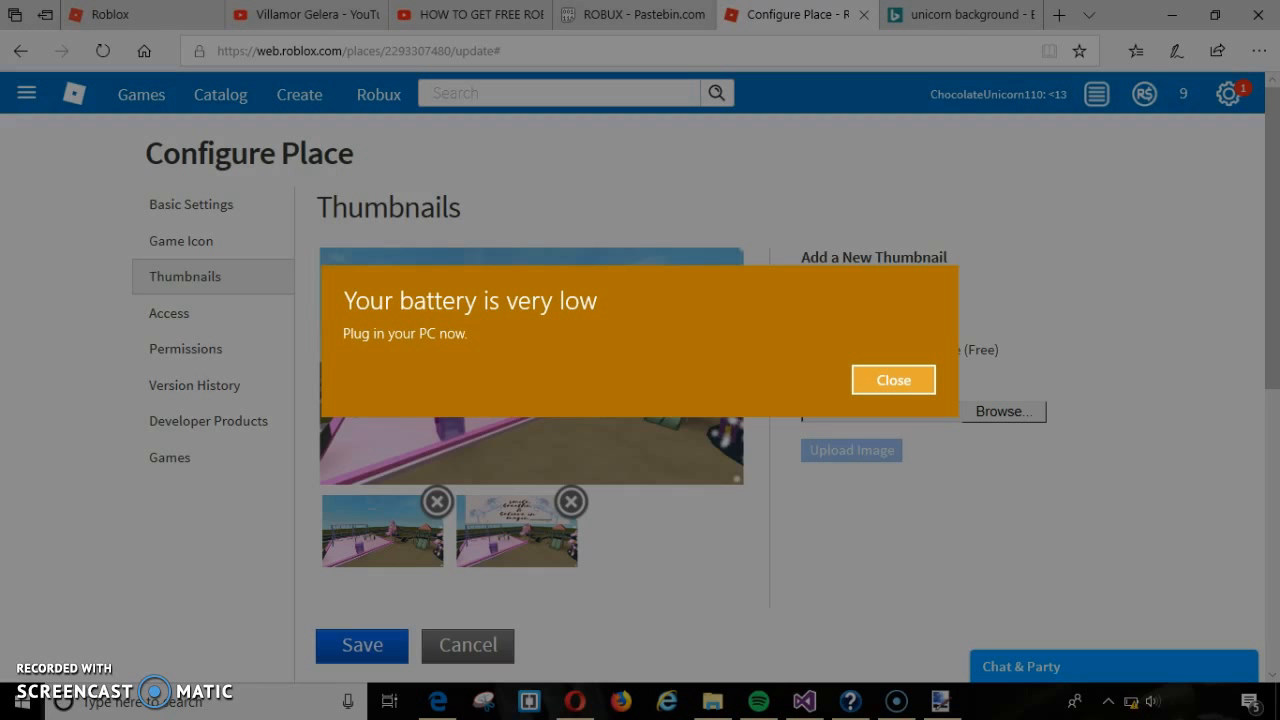
- Close the low-battery warning to reveal the Roblox Thumbnails page with its two existing thumbnails
left_click(645, 703)
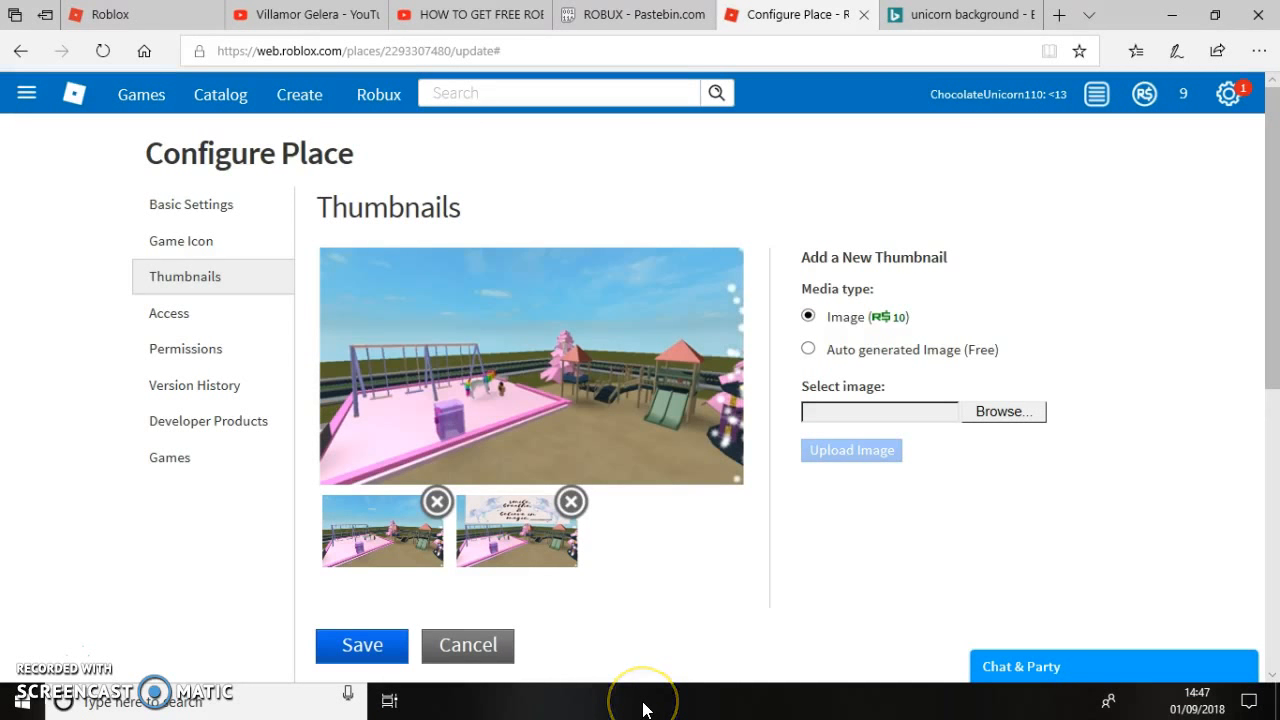